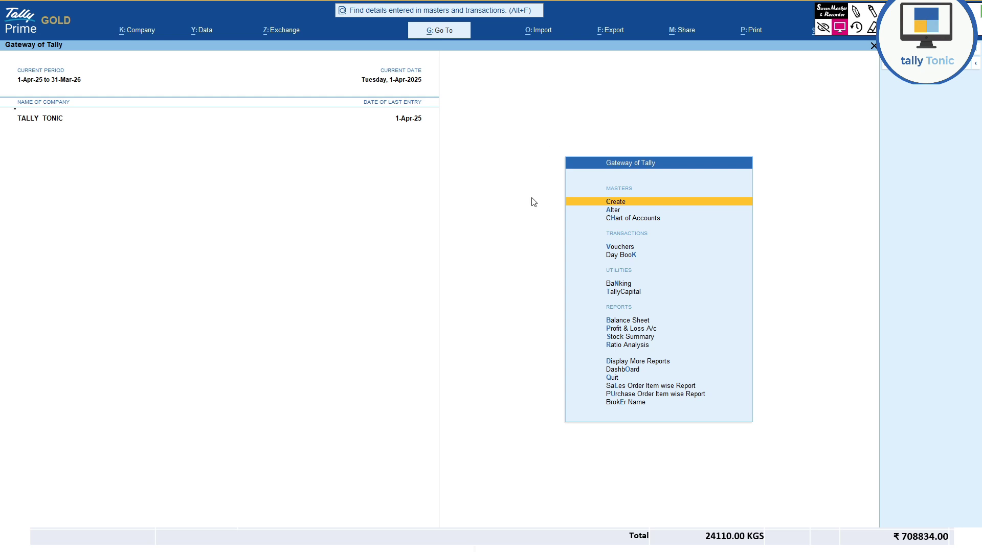
- Start a new Purchase voucher, No. 2, from Vouchers using F9
key("v")
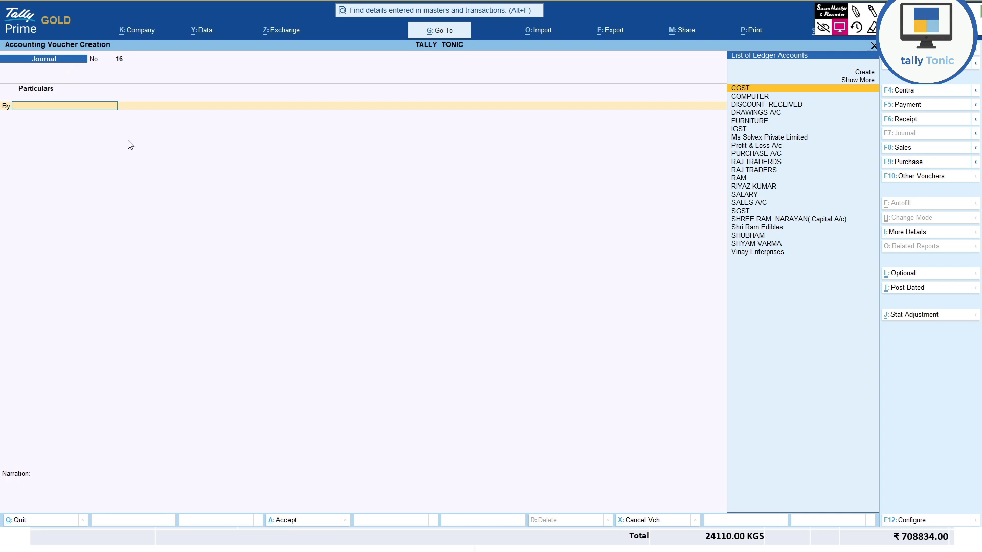
key("F9")
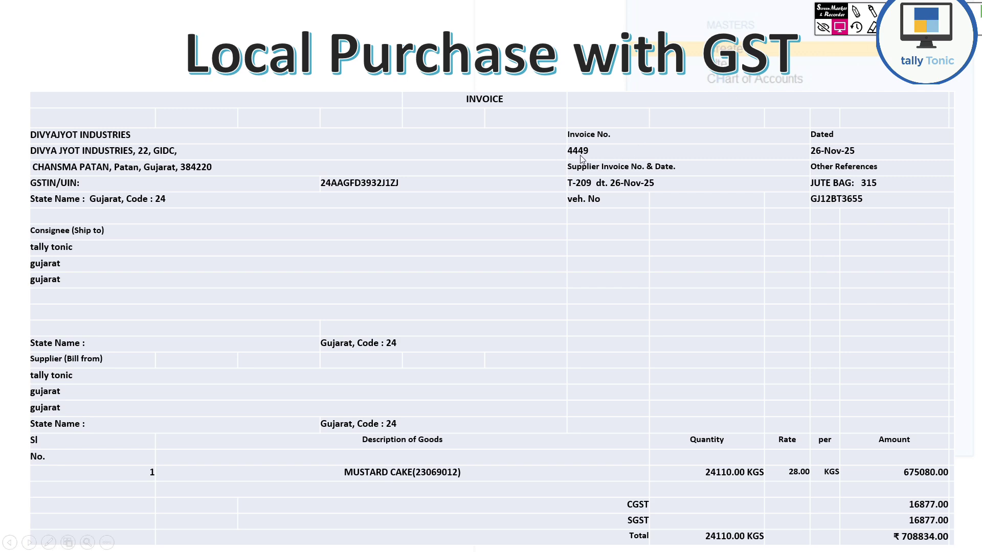
key("alt+Tab")
- Enter supplier invoice 4449 dated 1-Apr-25, then start a new supplier ledger with Alt+C
type("44")
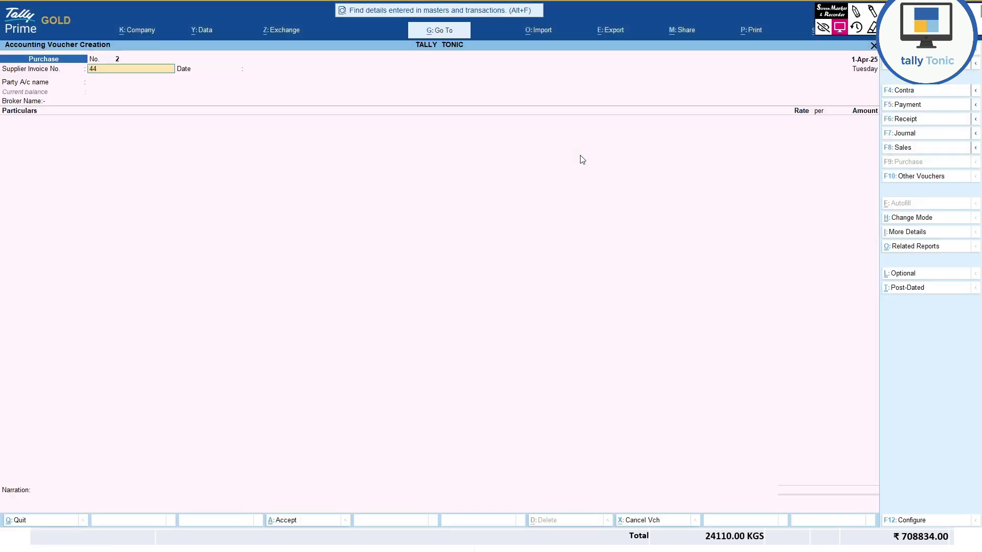
key("Return")
key("alt+Tab")
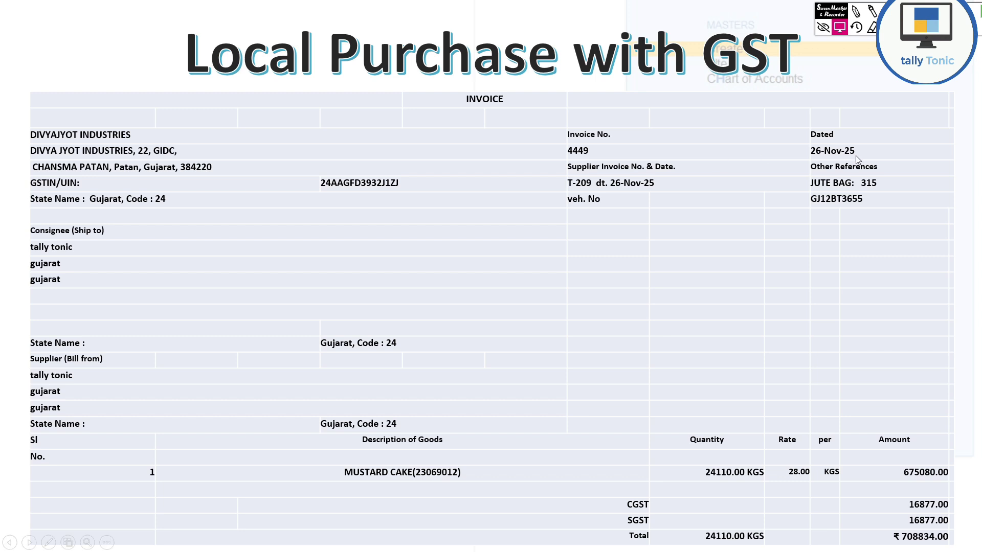
key("alt+Tab")
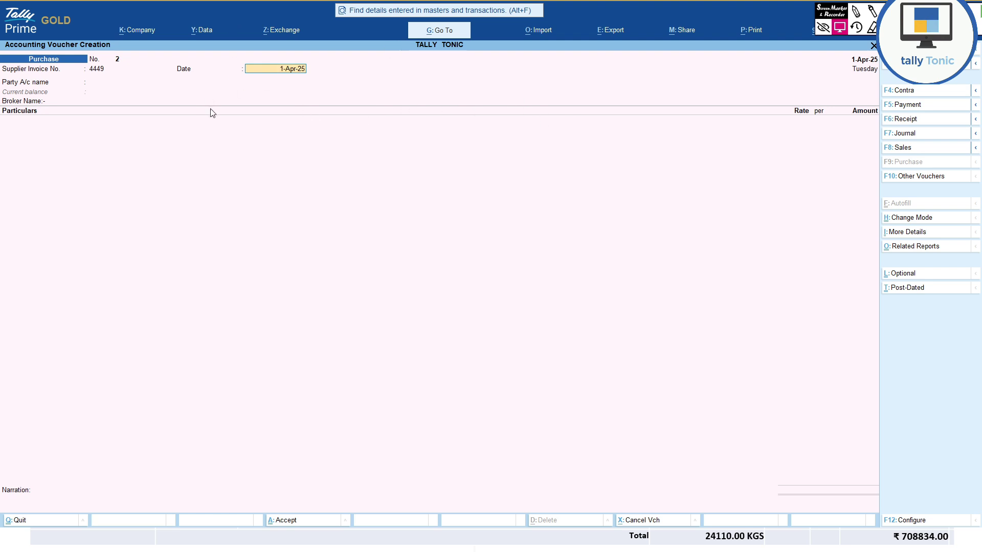
key("Return")
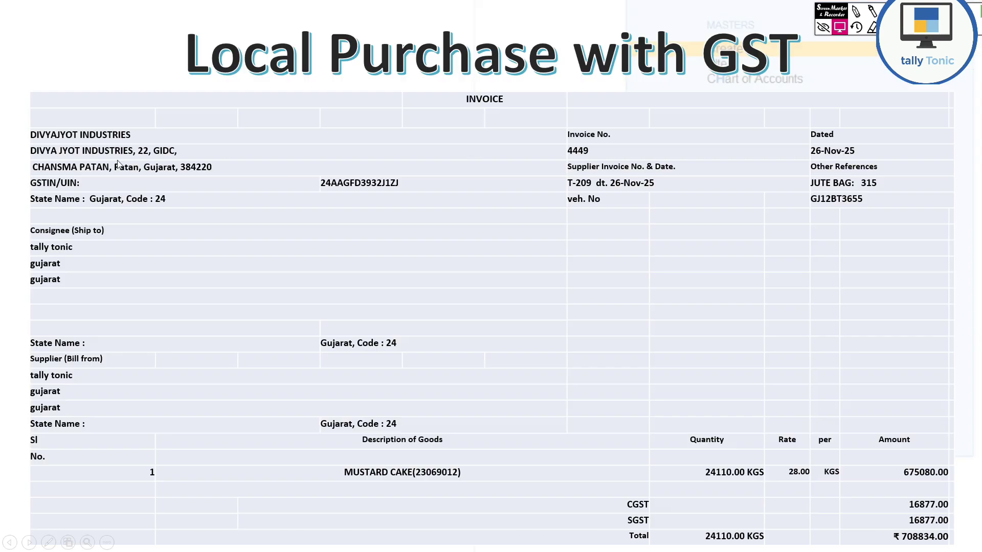
key("alt+Tab")
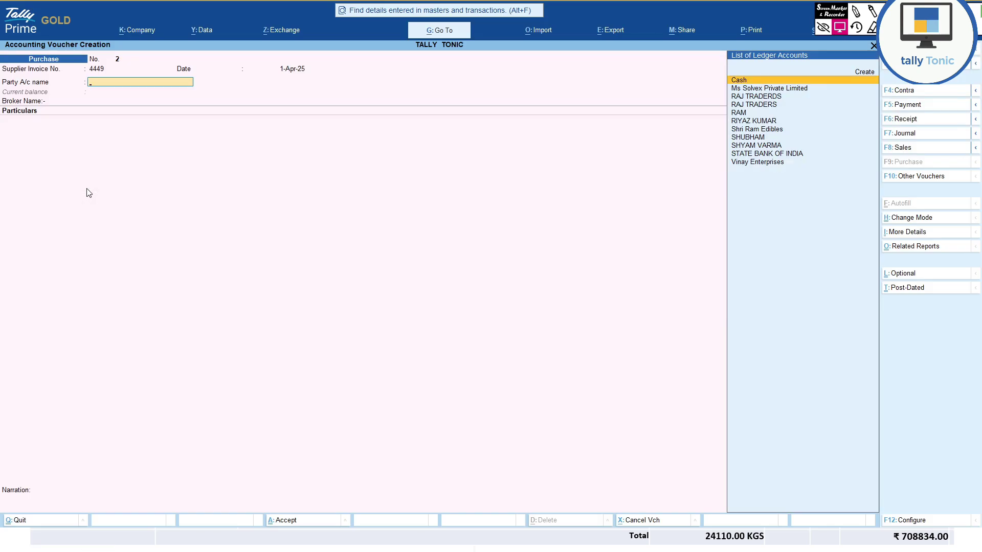
key("alt+c")
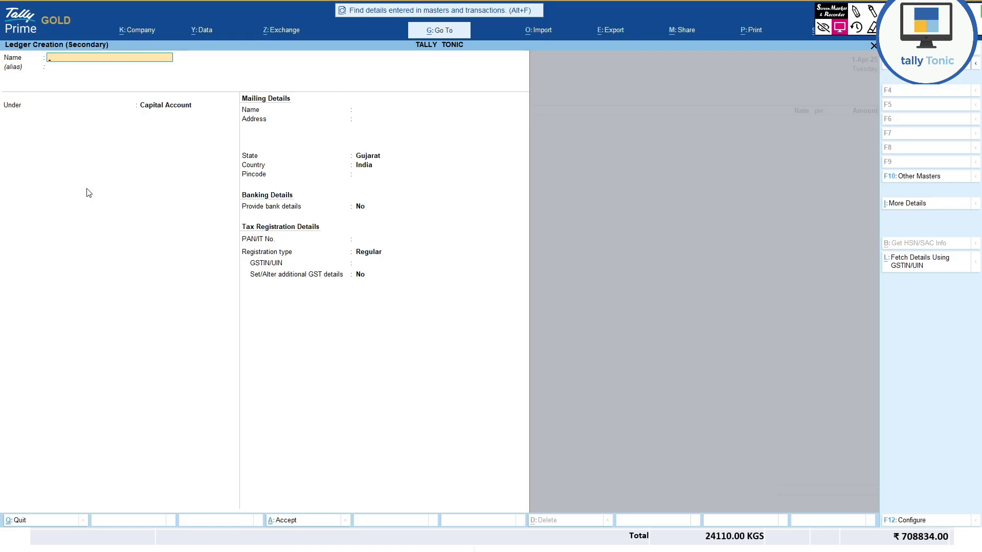
- Name the new ledger DIVYAJYOT INDUSTRIES and place it under Sundry Creditors
type("DIVYAJYOT INDUSTRIES")
key("Return")
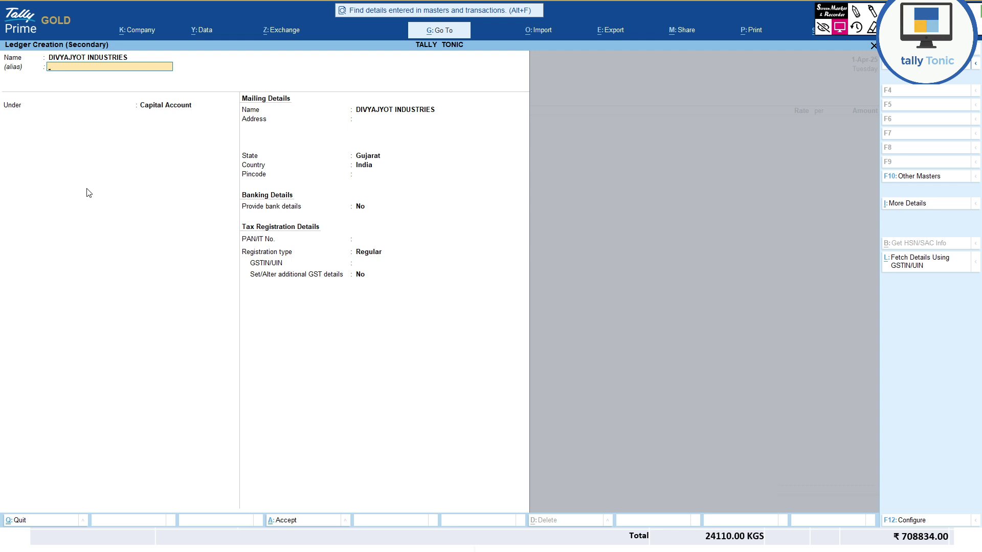
key("Return")
type("CRED")
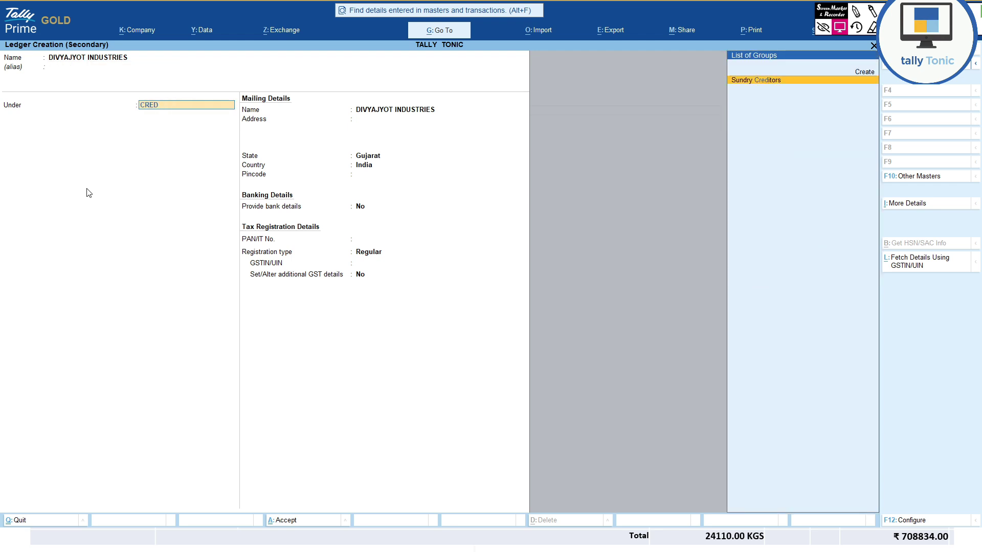
key("Return")
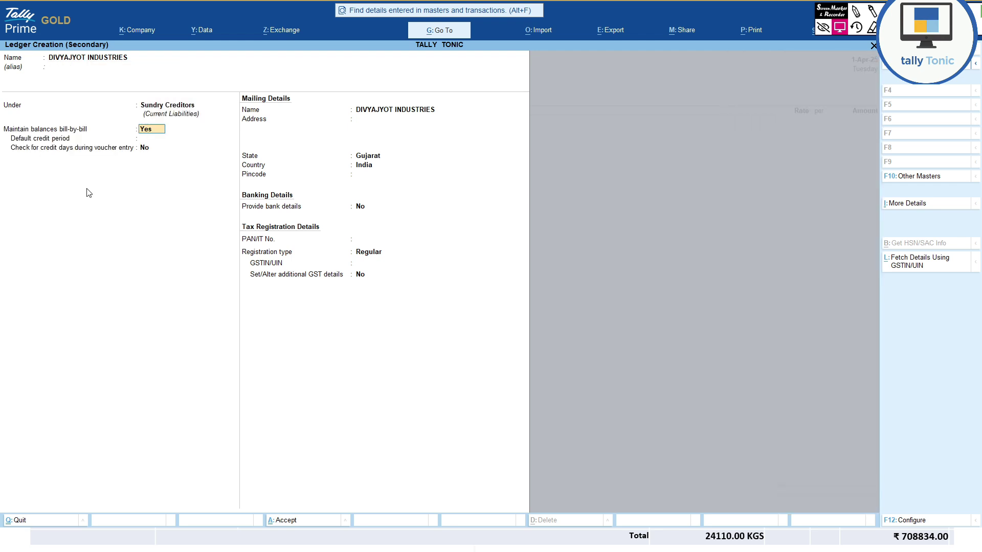
key("Return")
key("Return")
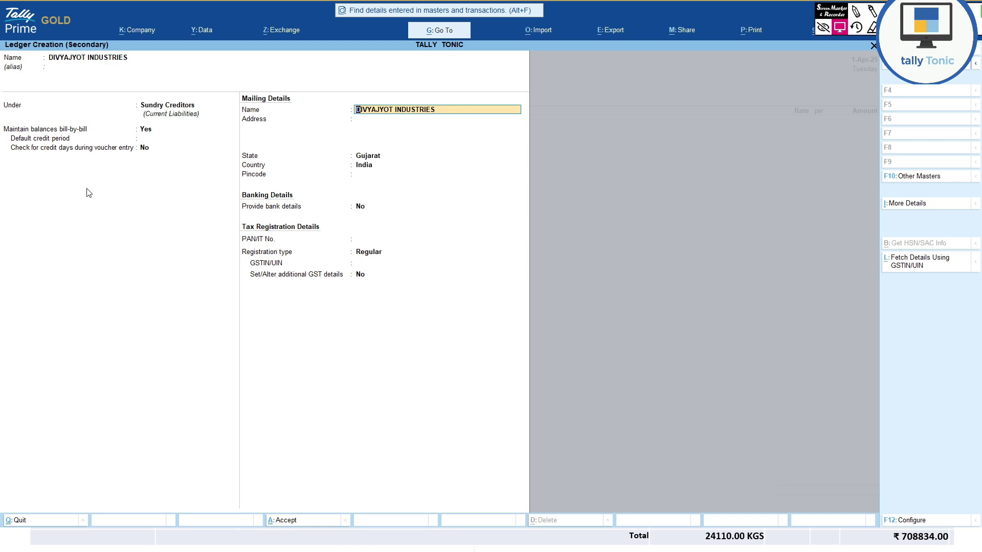
key("Return")
key("Return")
key("Return")
key("Return")
key("Return")
key("Return")
key("Return")
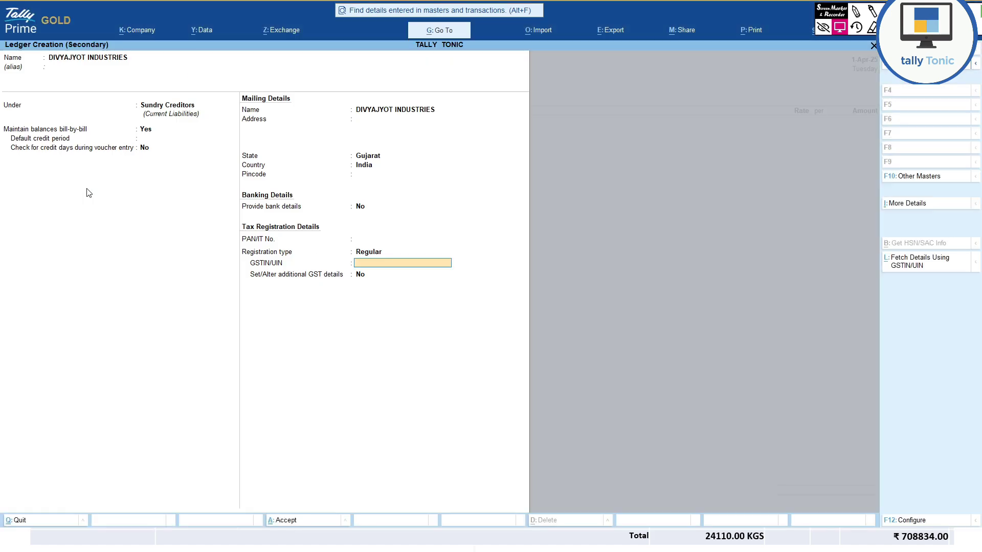
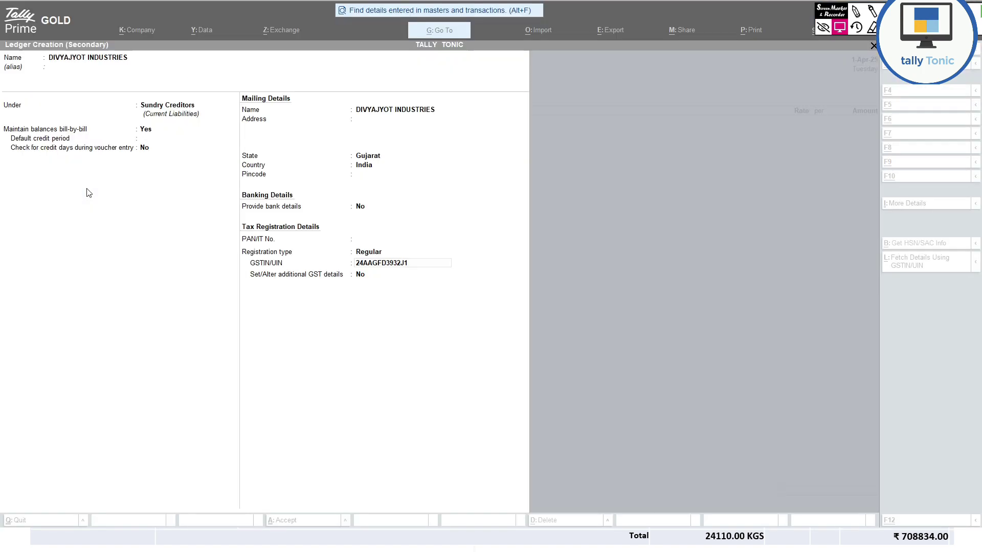
- Enter the supplier's GSTIN from the invoice and open Fetch Details Using GSTIN/UIN
key("Return")
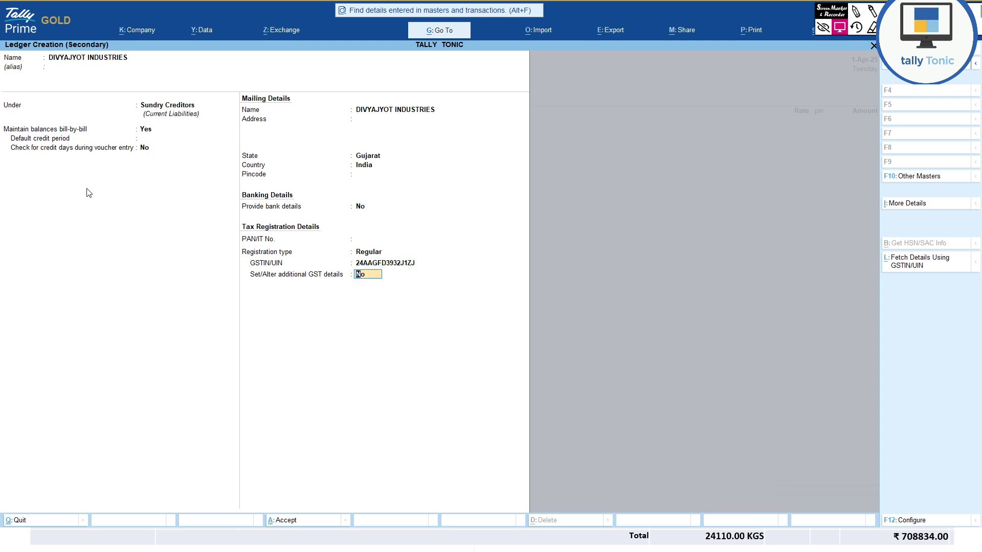
left_click(911, 263)
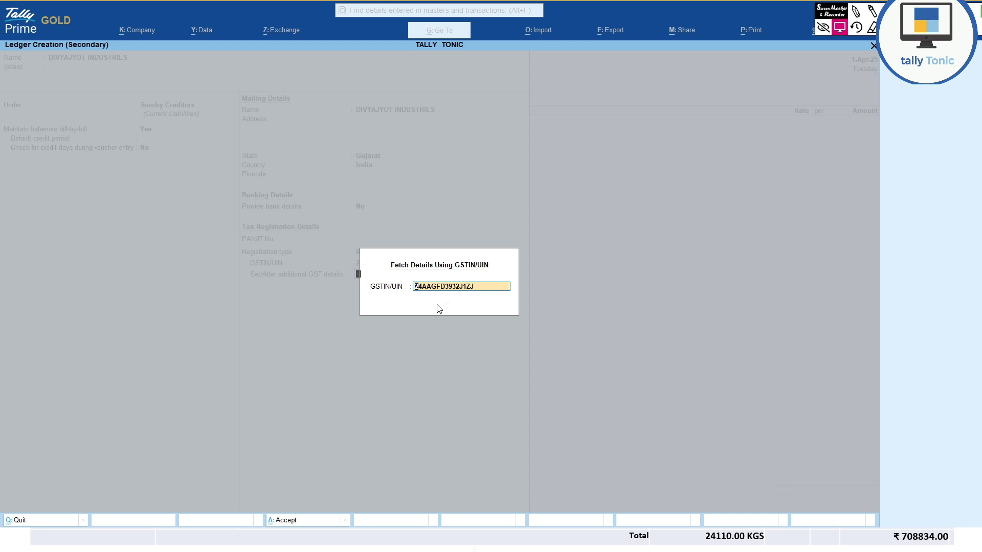
- Accept the fetched address, pincode 384220 and PAN, keeping Regular GST registration
key("Return")
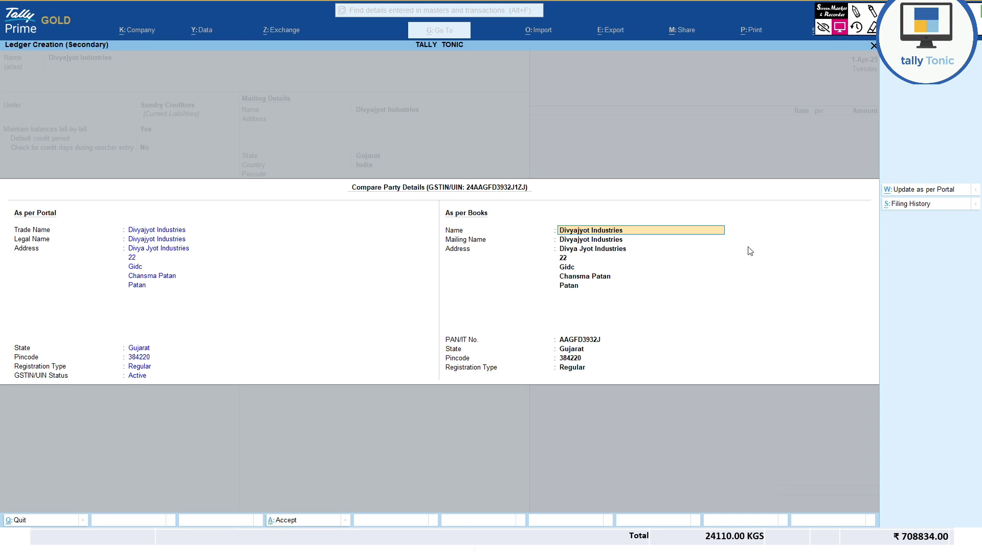
key("ctrl+a")
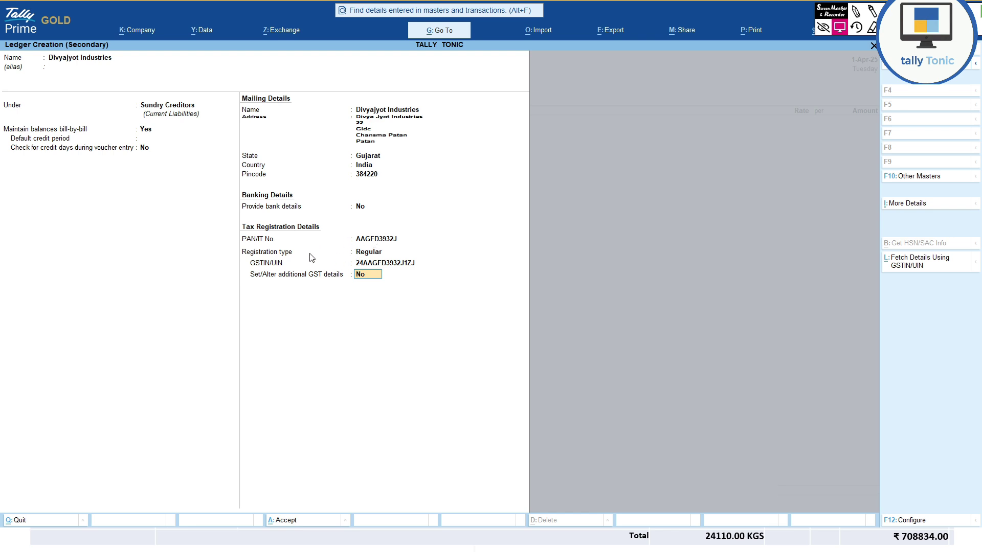
left_click(361, 253)
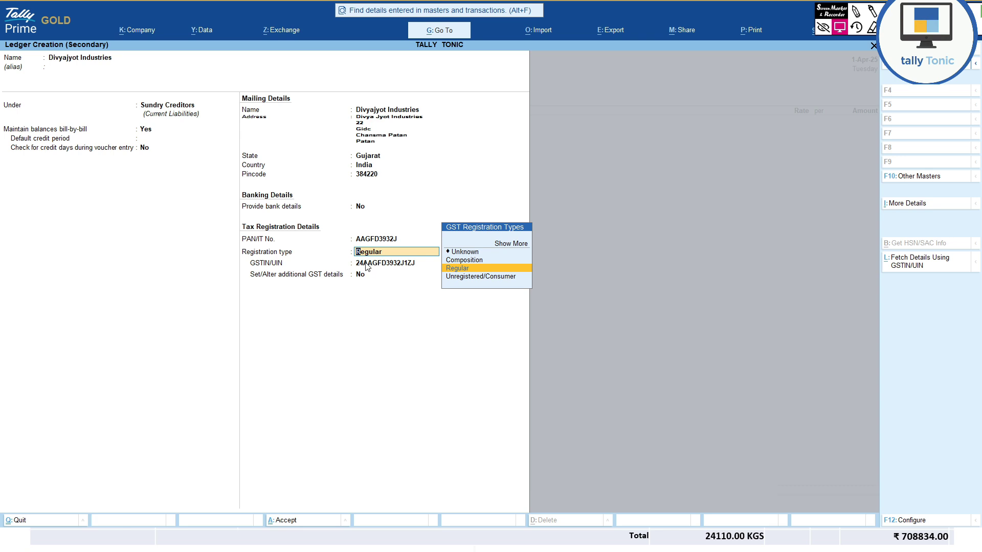
left_click(367, 263)
key("Return")
key("Return")
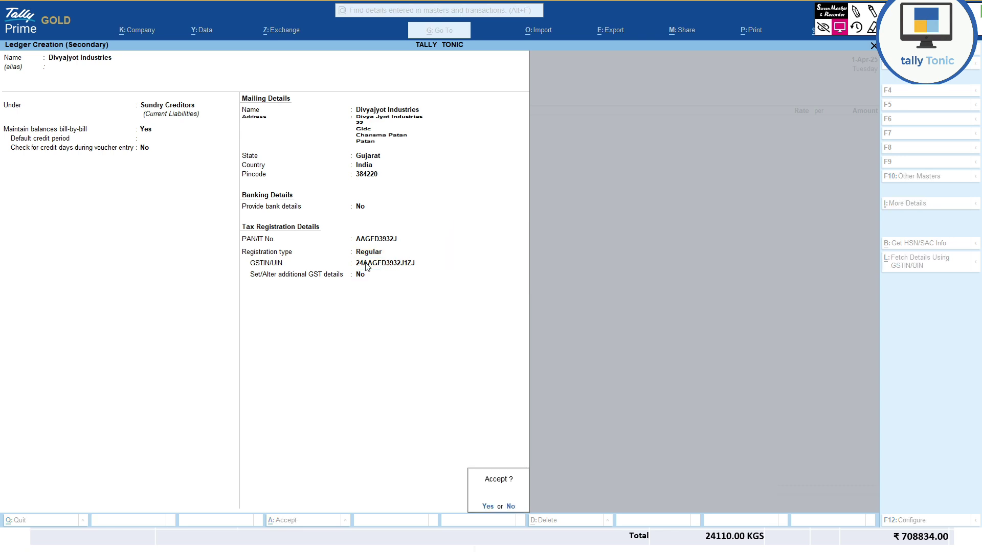
- Save the supplier ledger and enter receipt details: dispatched through SELF, destination CHANSAMA
key("ctrl+a")
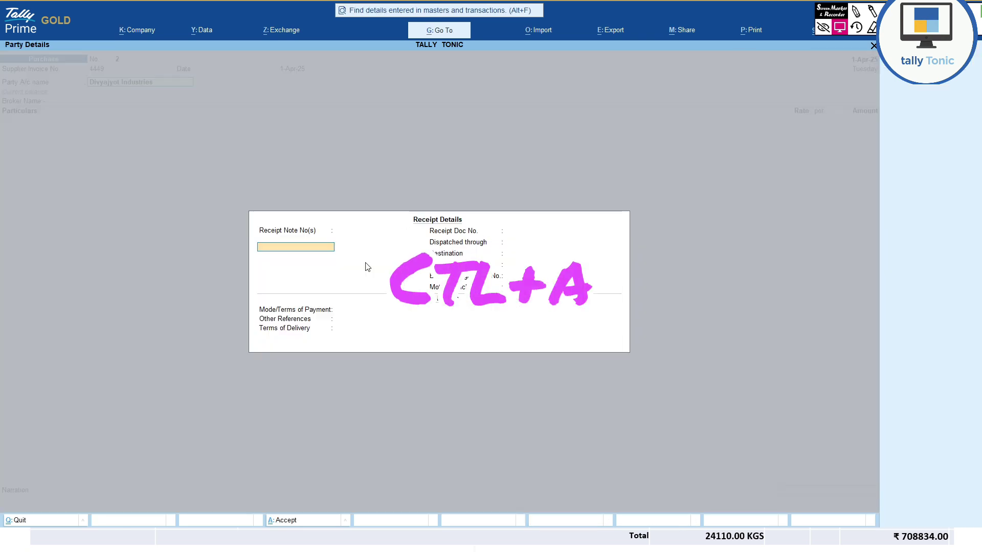
key("Return")
key("Return")
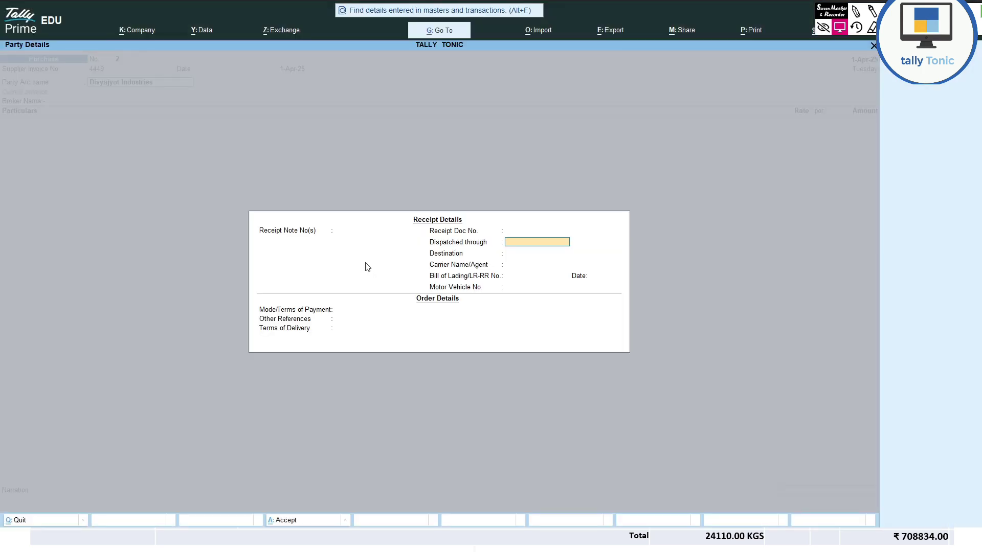
type("SELF")
key("Return")
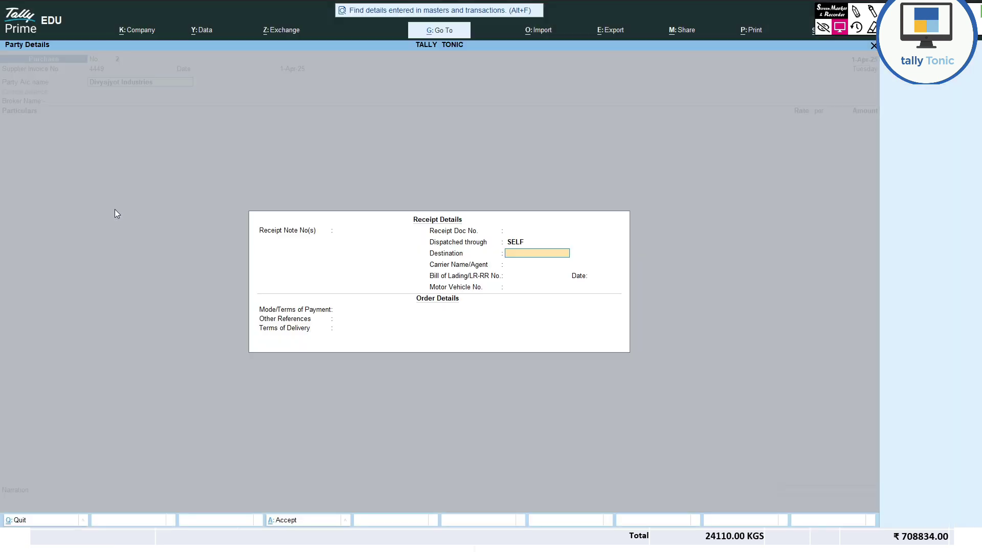
type("CHAND")
key("BackSpace")
type("SAM")
key("Return")
key("Return")
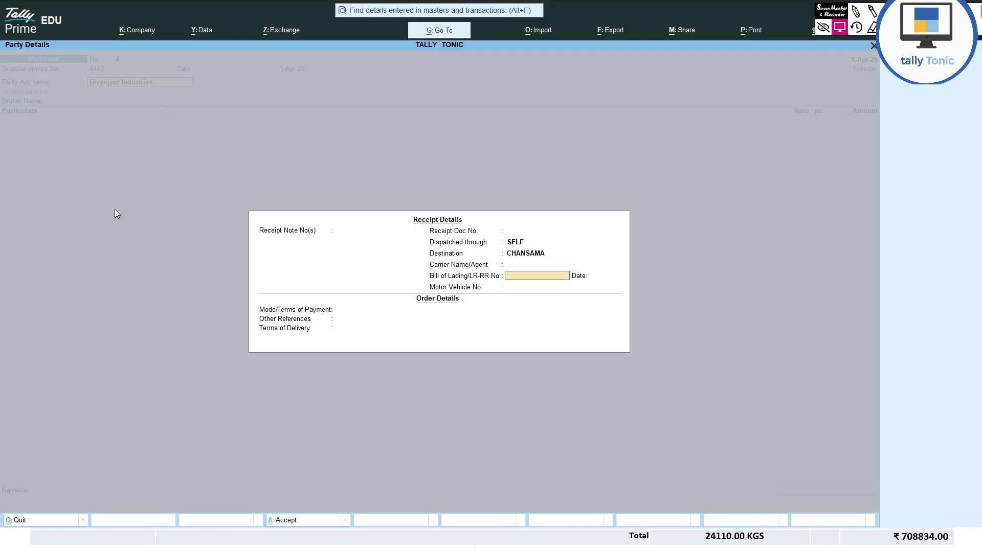
key("Return")
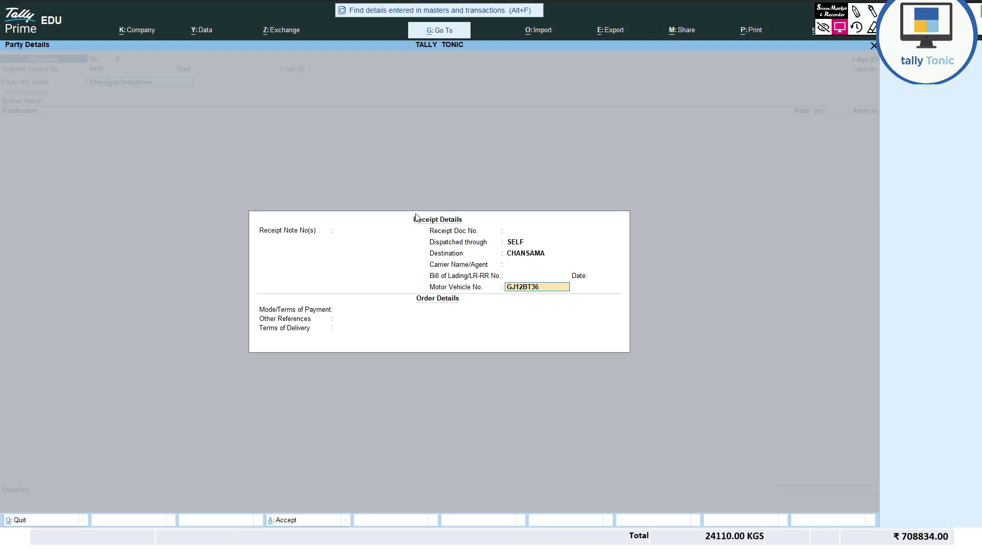
key("Return")
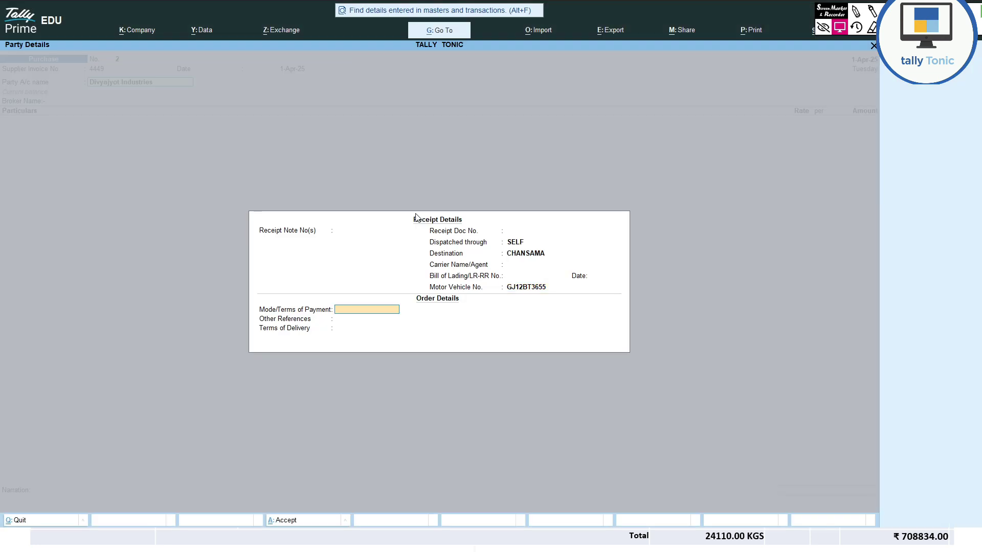
- Set payment terms 2ND DAY, other reference JUTE BAGS : 315, and delivery terms FOB
type("2ND DAY")
key("Return")
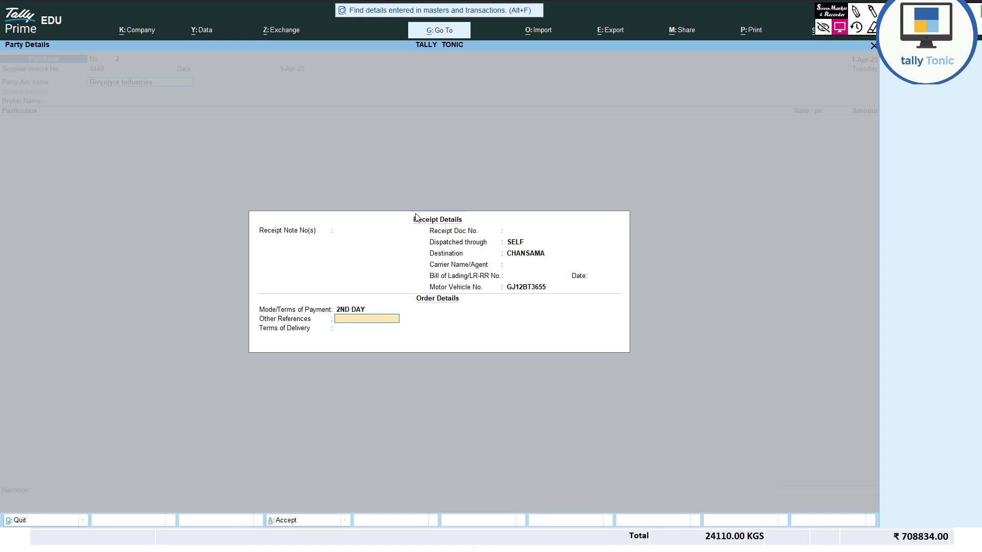
type("JUTE BAGS  : 315")
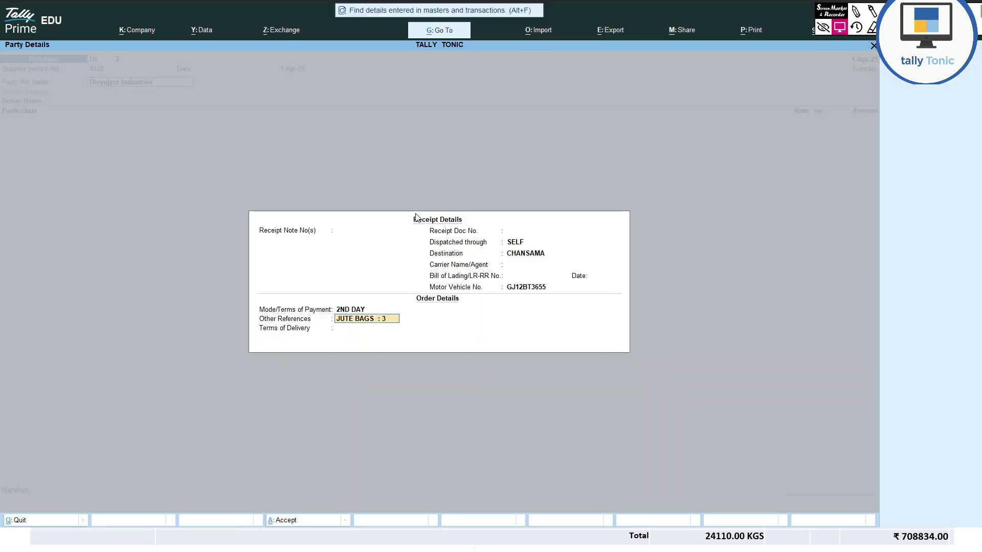
key("Return")
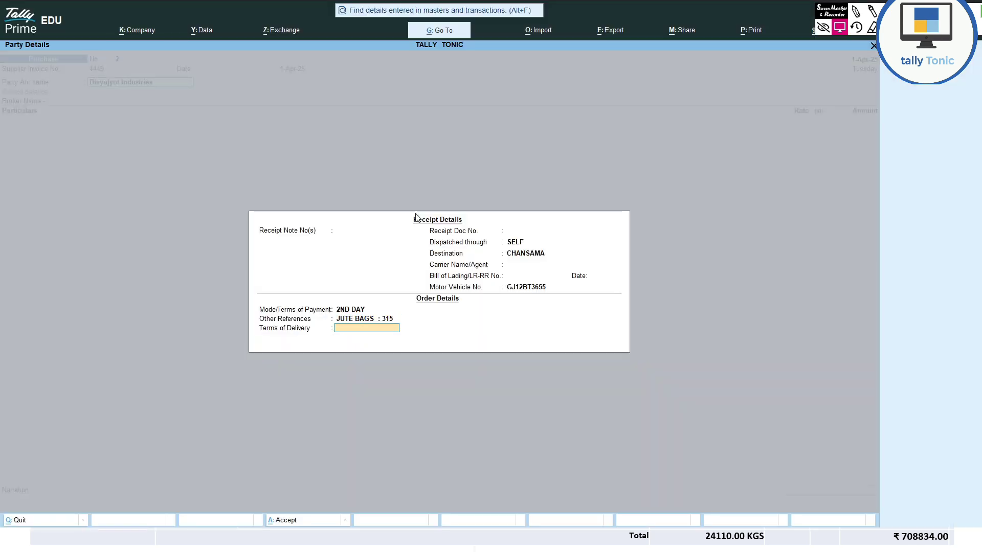
type("FOB")
key("Return")
key("Return")
key("Return")
- Accept the supplier's party details and open a blank Ledger Creation from the Particulars line
key("Return")
key("Return")
key("Return")
key("Return")
key("Return")
key("Return")
key("Return")
key("Return")
key("Return")
key("Return")
key("Return")
key("Return")
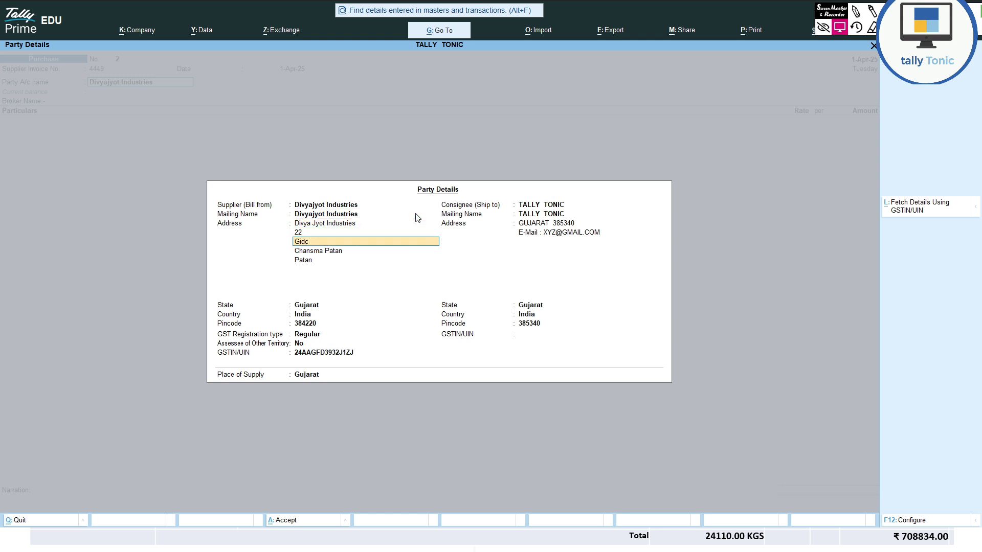
key("Return")
key("Return")
key("Return")
key("Return")
key("Return")
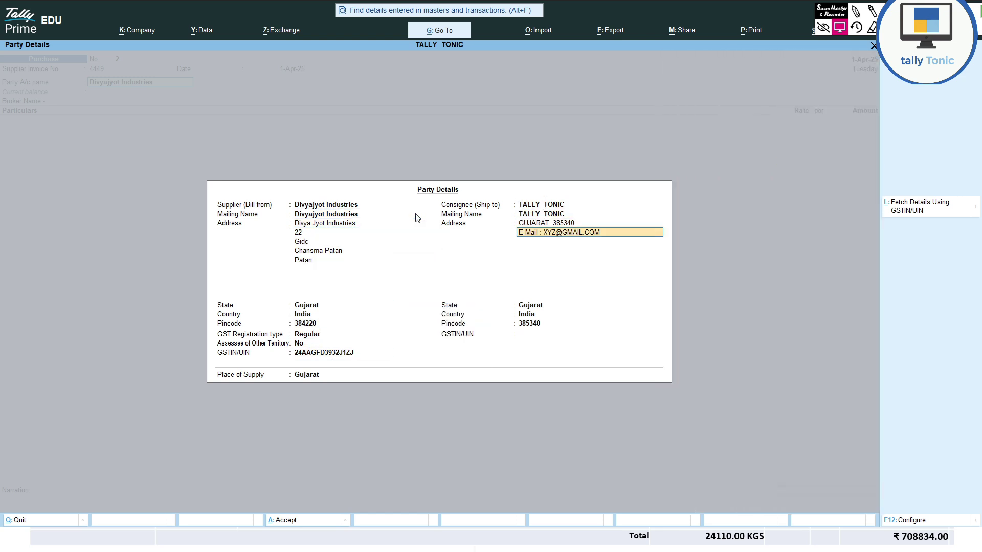
key("Return")
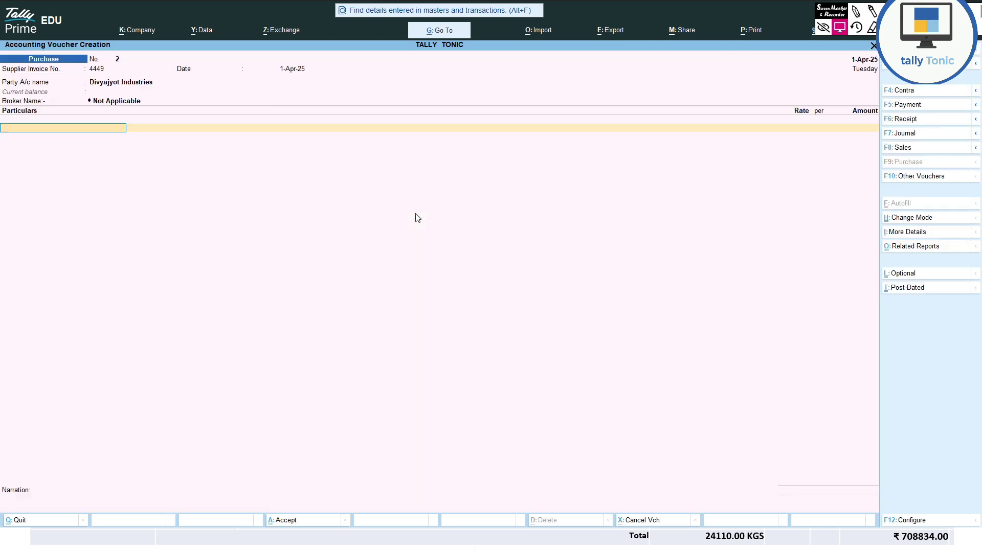
type("M")
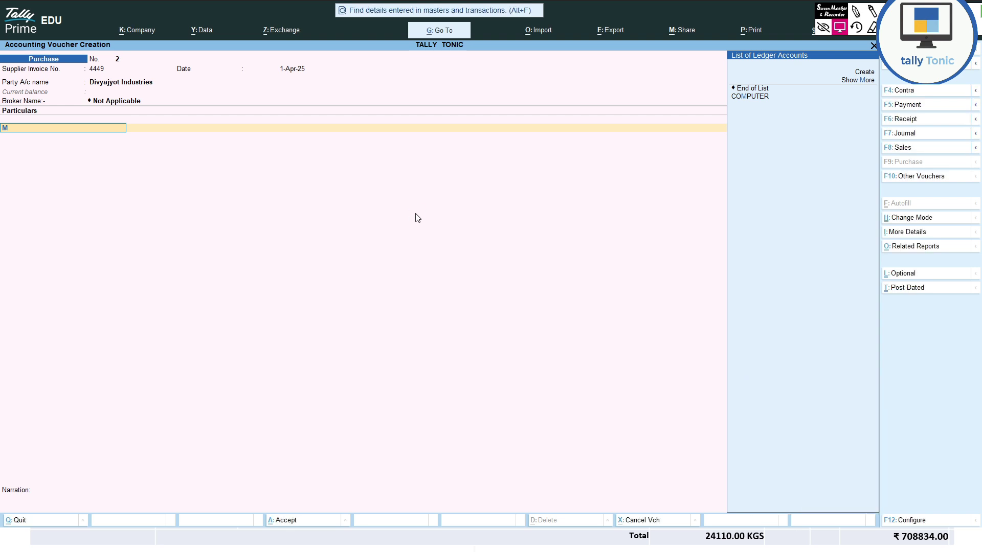
key("BackSpace")
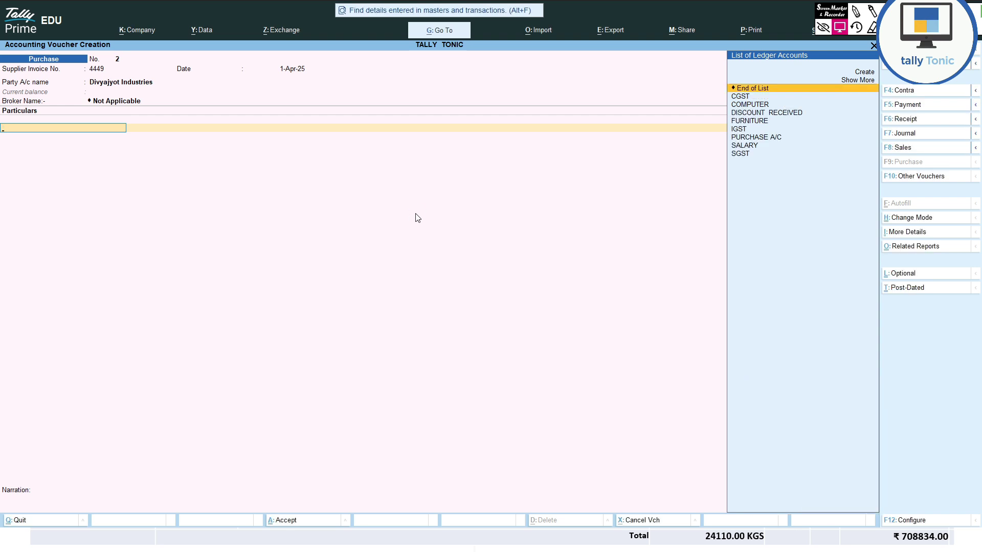
type("CE")
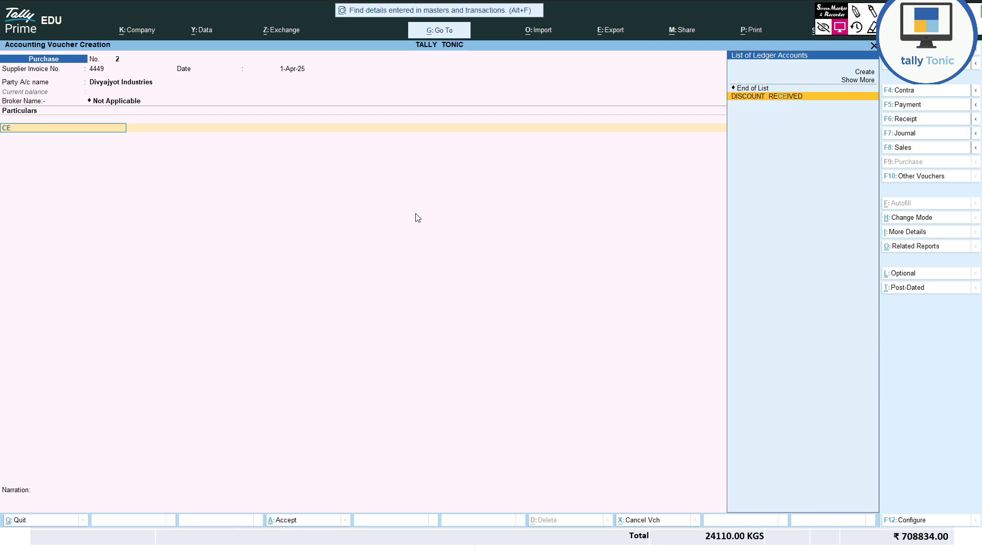
key("BackSpace")
key("BackSpace")
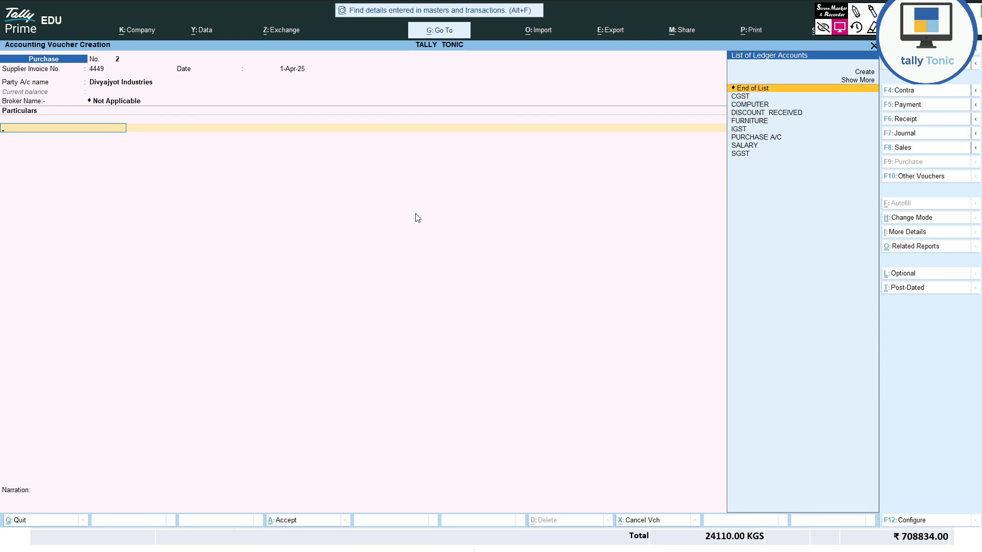
key("ctrl")
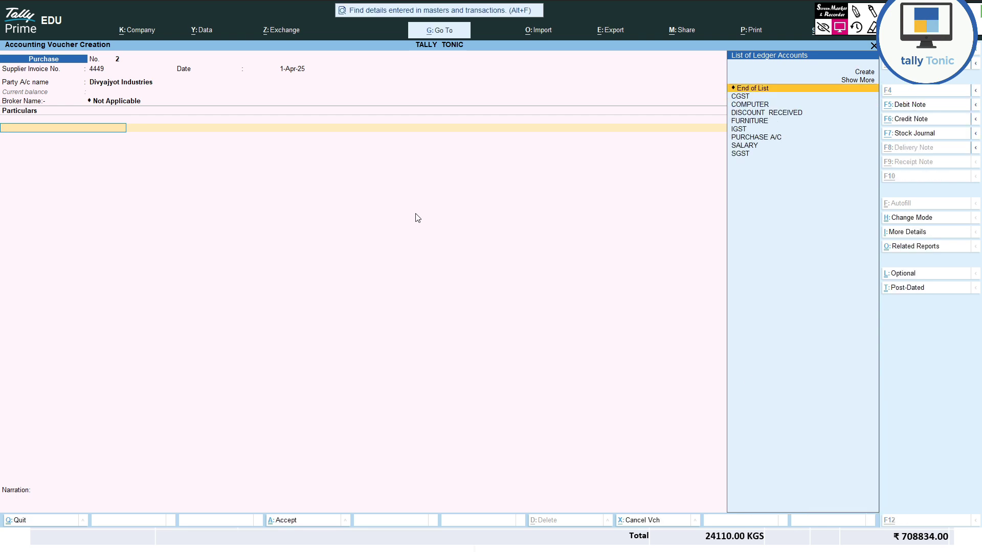
key("alt+c")
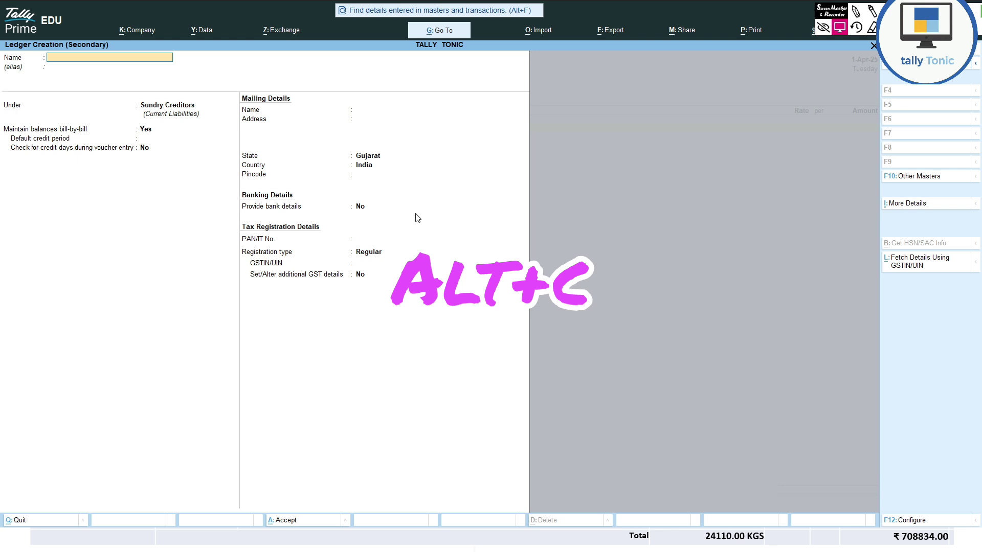
- Discard the empty Ledger Creation screen
type("M")
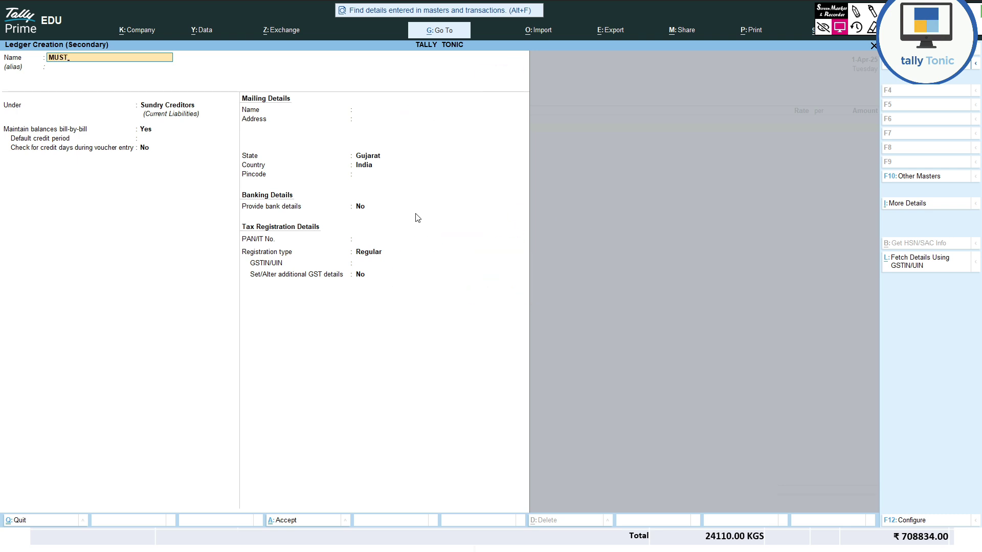
key("BackSpace")
key("Escape")
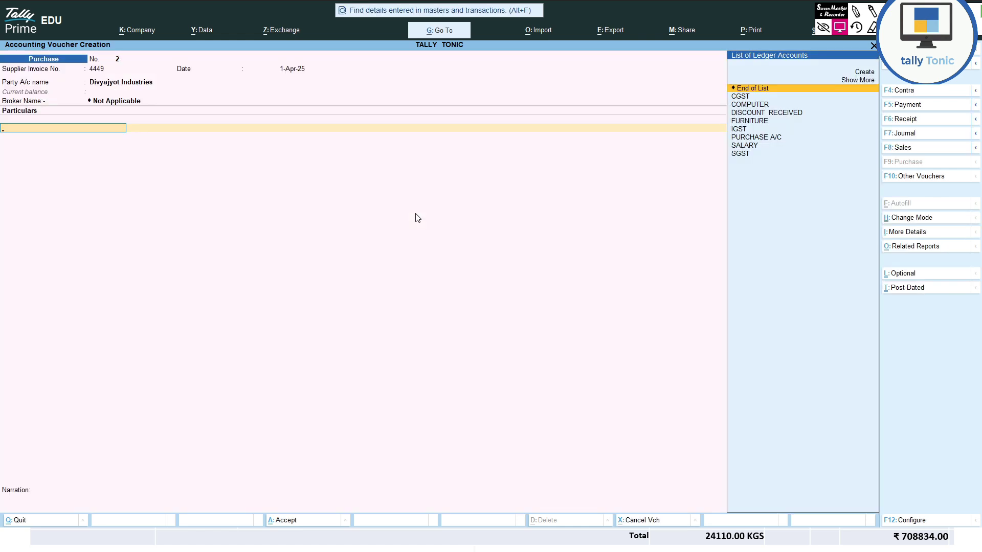
- Switch to Item Invoice mode with PURCHASE A/C as purchase ledger and Broker Not Applicable
key("ctrl+h")
key("Up")
key("Return")
key("Return")
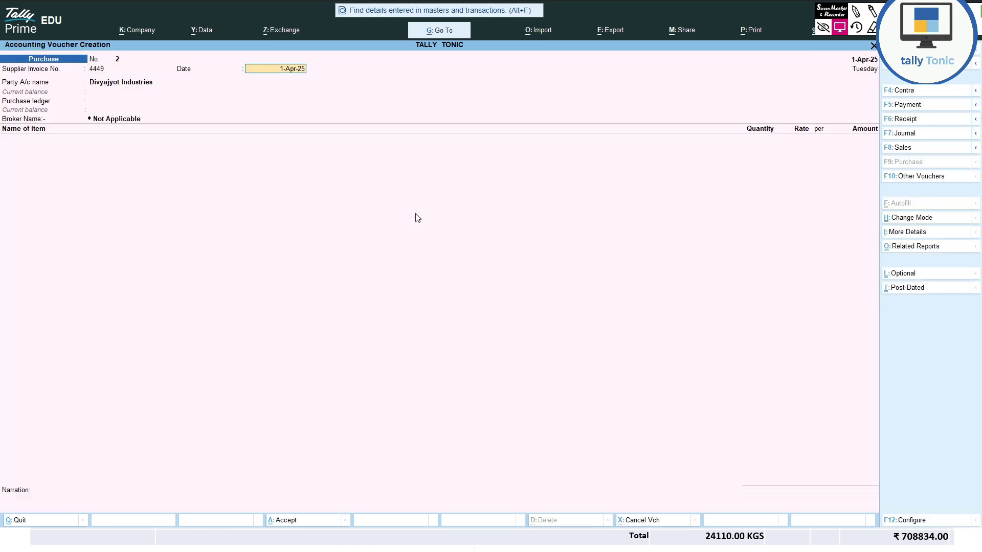
key("Return")
key("Return")
key("Return")
key("Return")
key("Return")
key("ctrl+a")
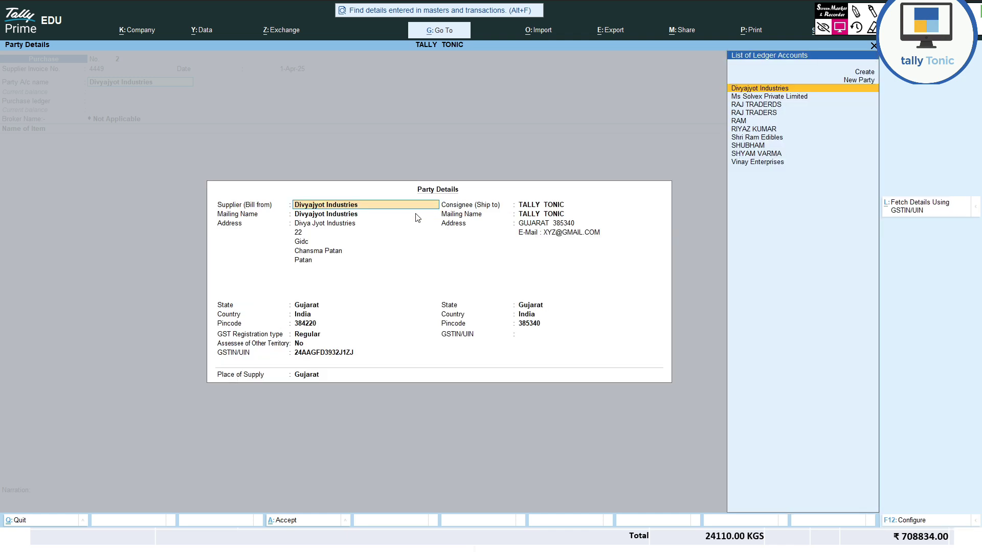
key("Return")
key("Return")
key("Return")
key("Return")
key("Return")
key("ctrl+a")
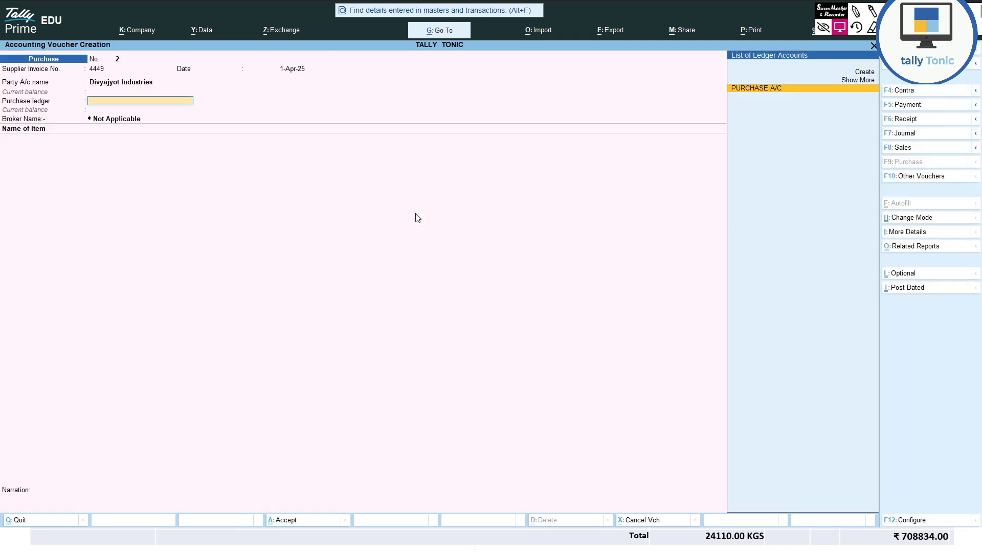
key("Return")
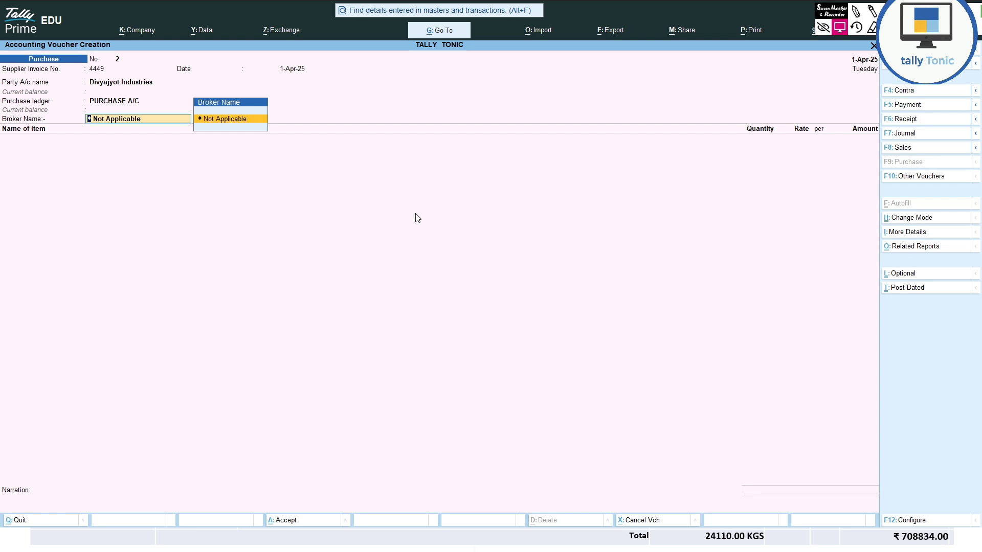
key("Return")
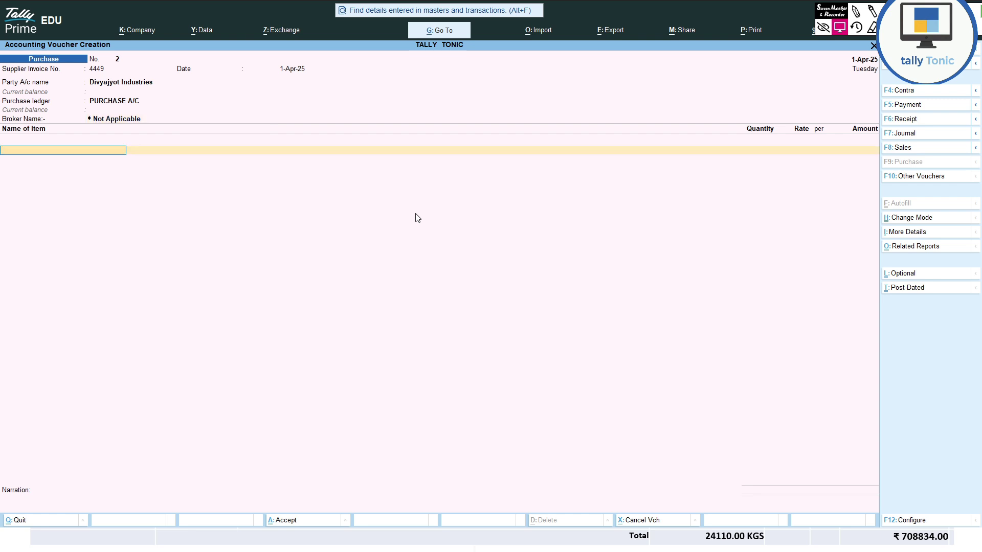
- Create stock item MUSTARD CAKE under Primary in KGS, with HSN 23069012 and description
type("C")
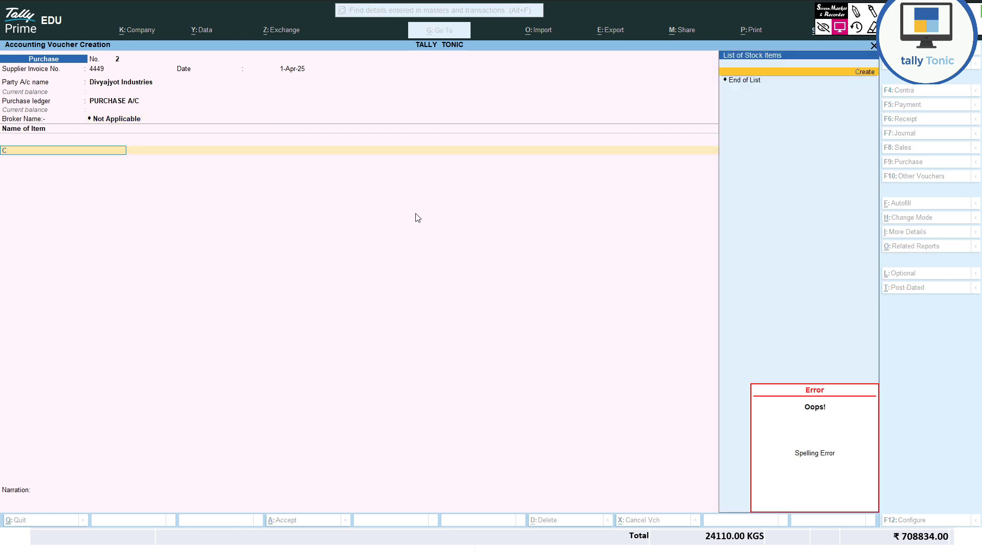
key("Return")
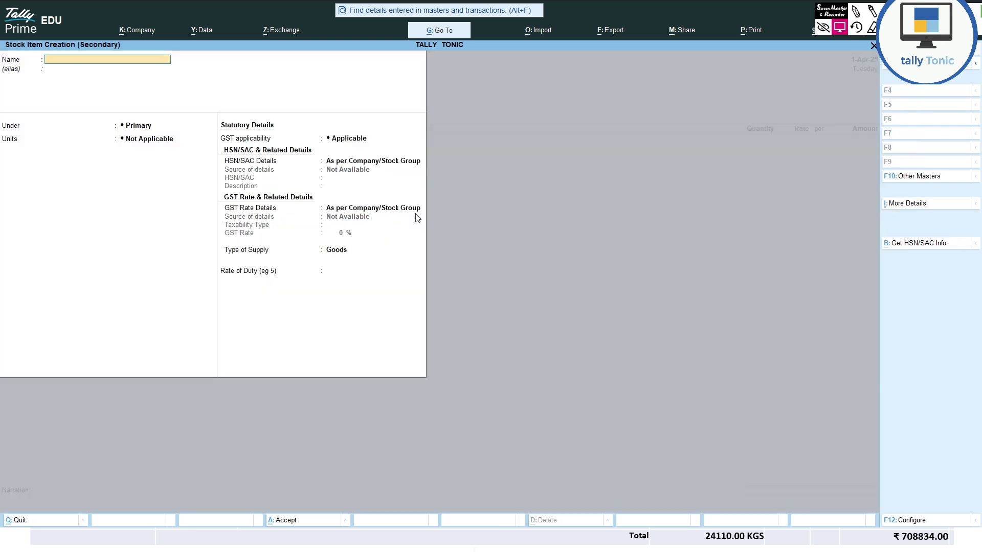
type("MUSTARD CKE")
key("Return")
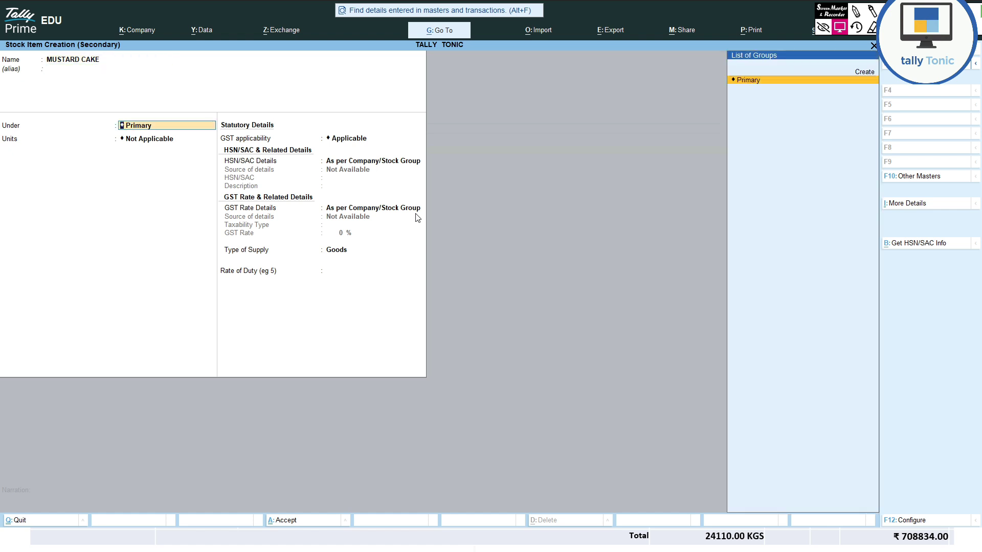
key("Return")
key("Down")
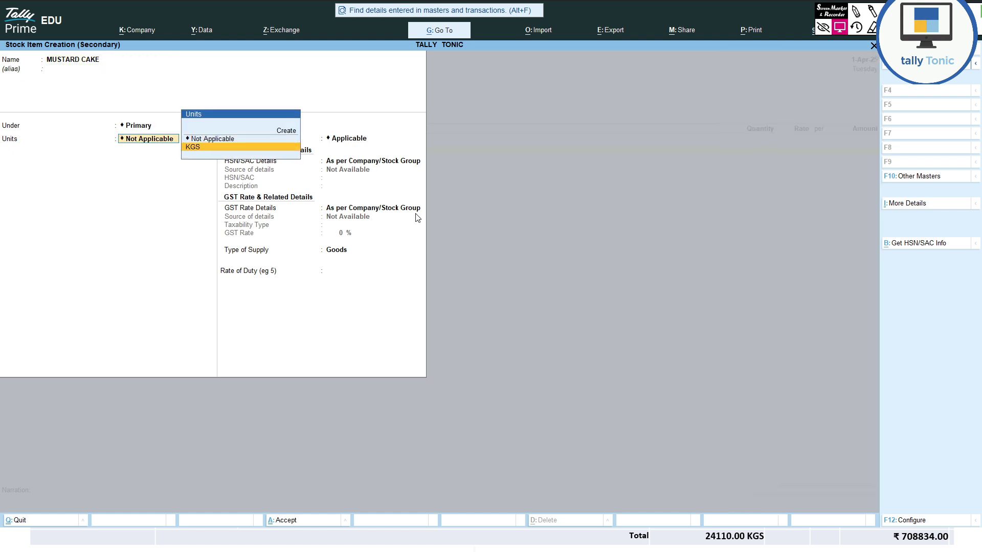
key("Return")
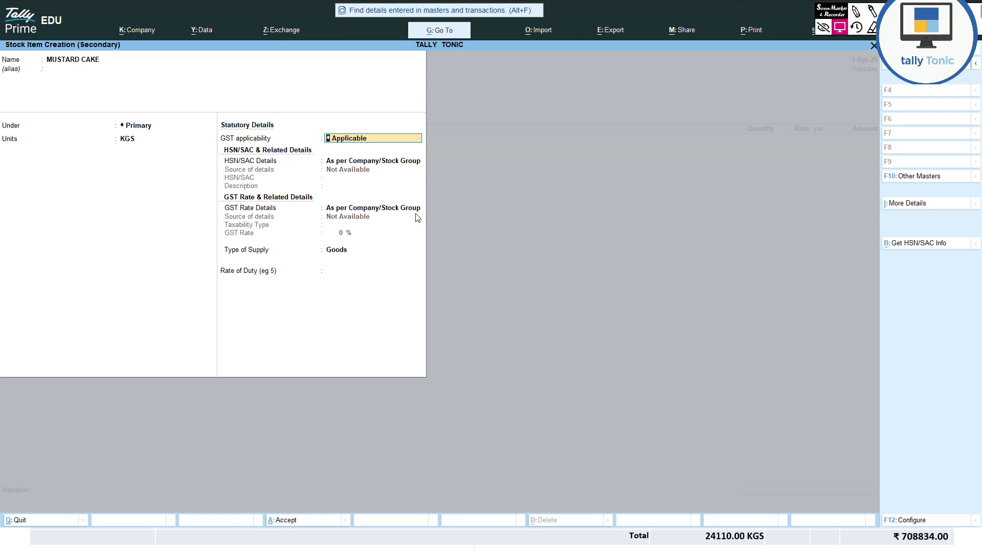
key("Return")
key("Down")
key("Return")
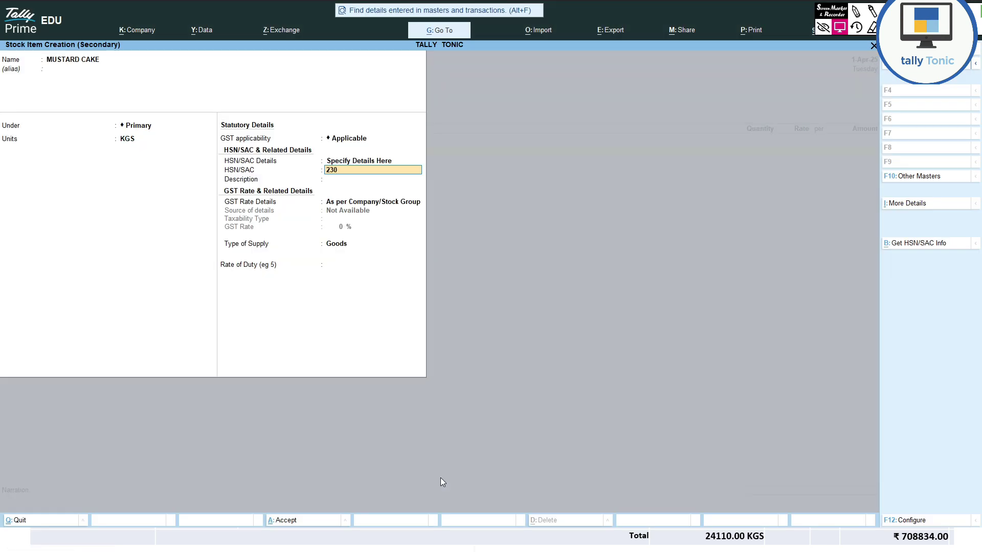
type("2")
key("Return")
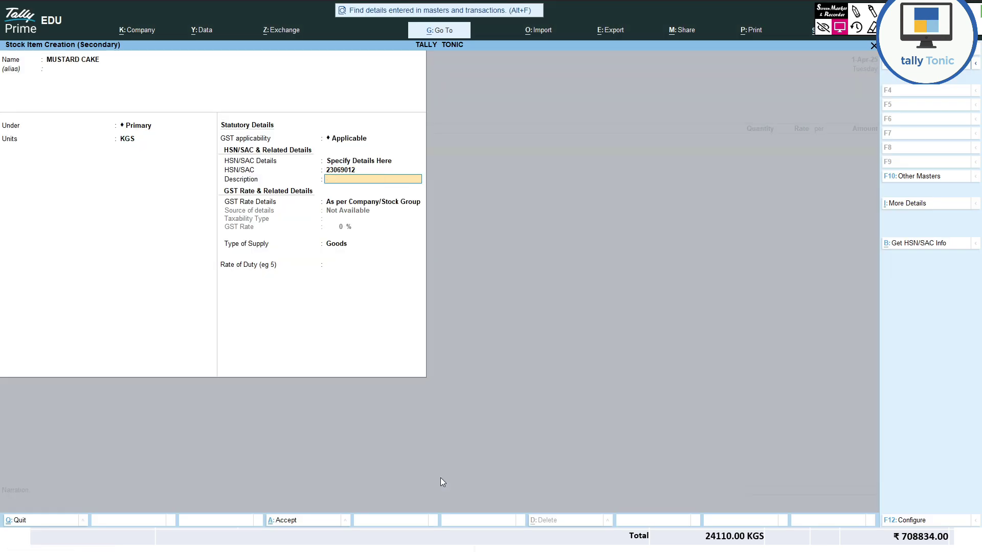
type("MUSTARD CAK")
key("Return")
key("Return")
- Give MUSTARD CAKE taxable 5% GST for Goods and save the item
key("BackSpace")
key("Down")
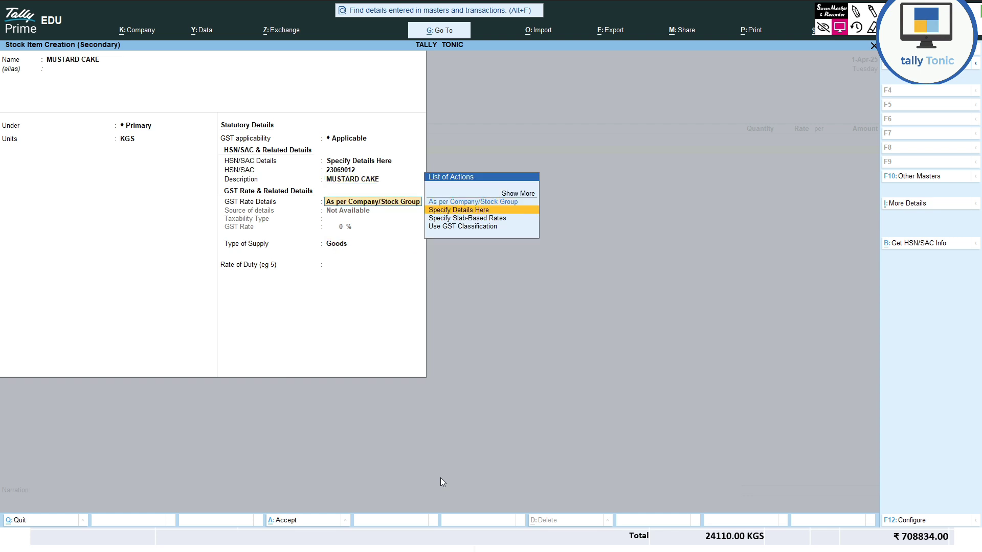
key("Return")
key("Return")
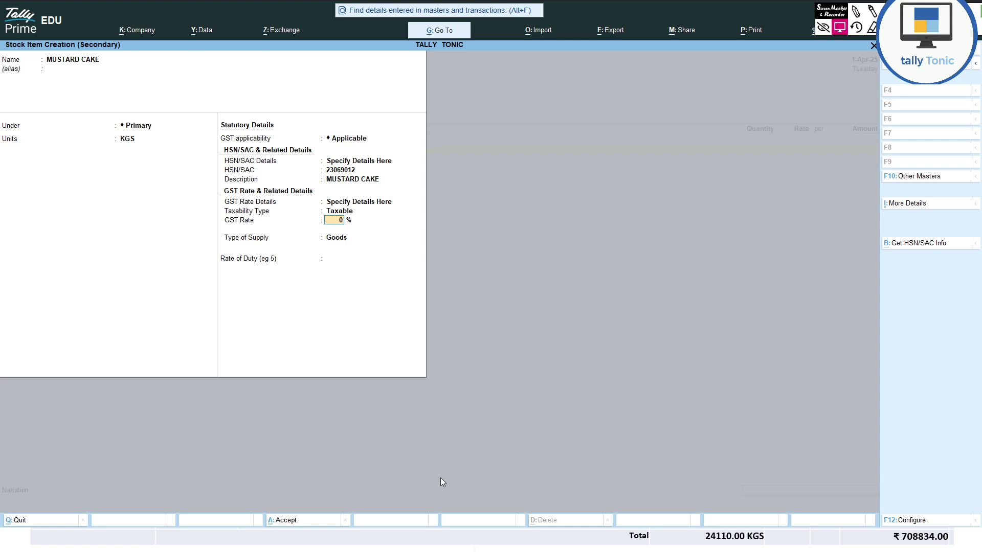
type("5")
key("Return")
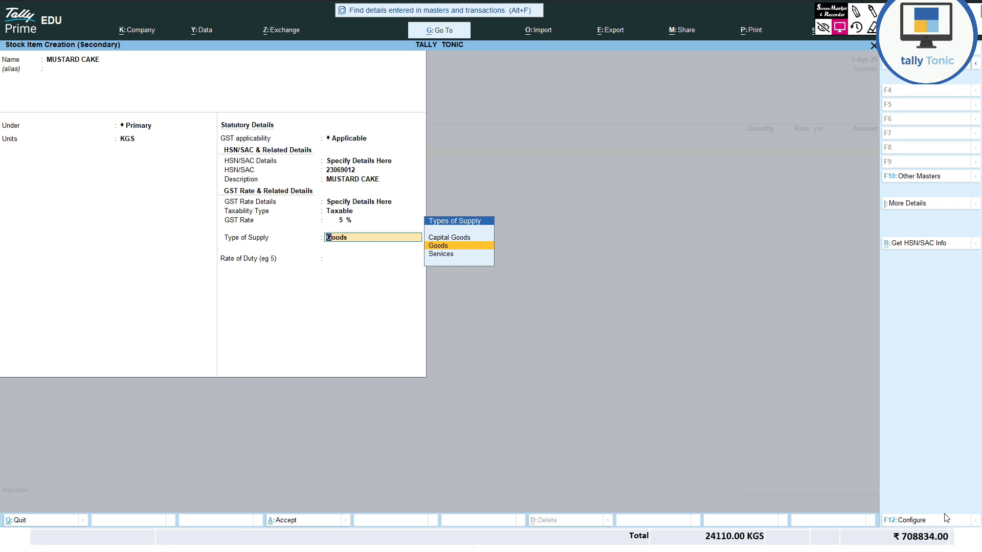
key("Return")
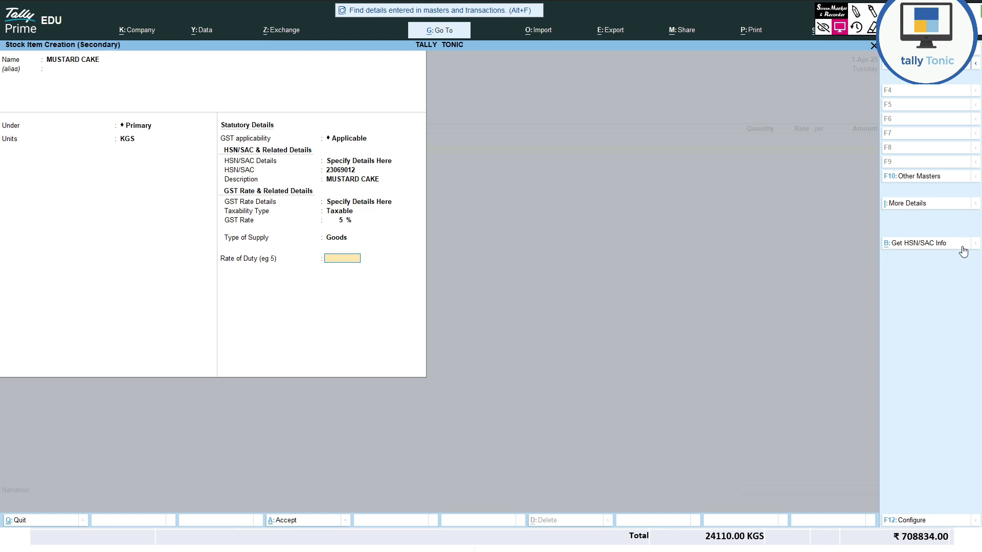
left_click(925, 244)
key("y")
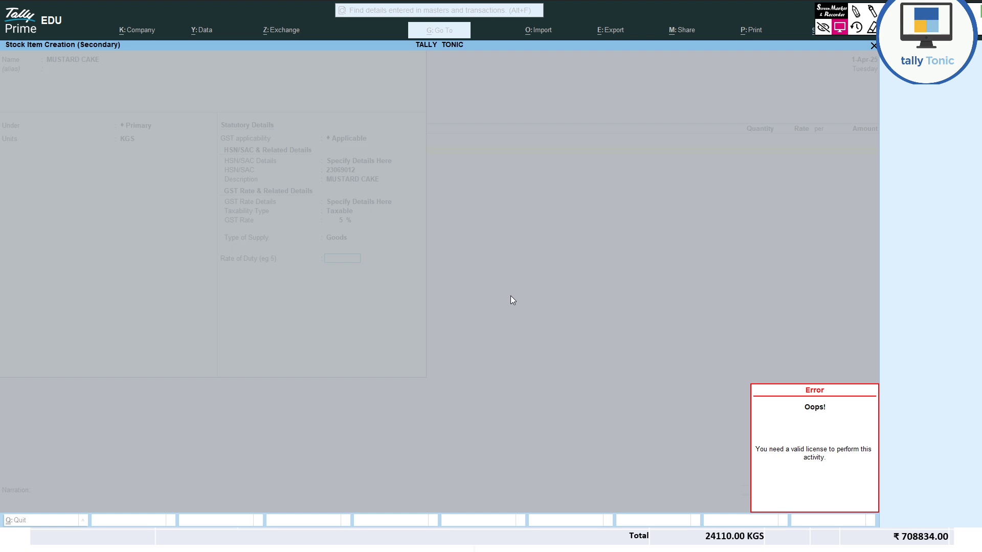
key("Escape")
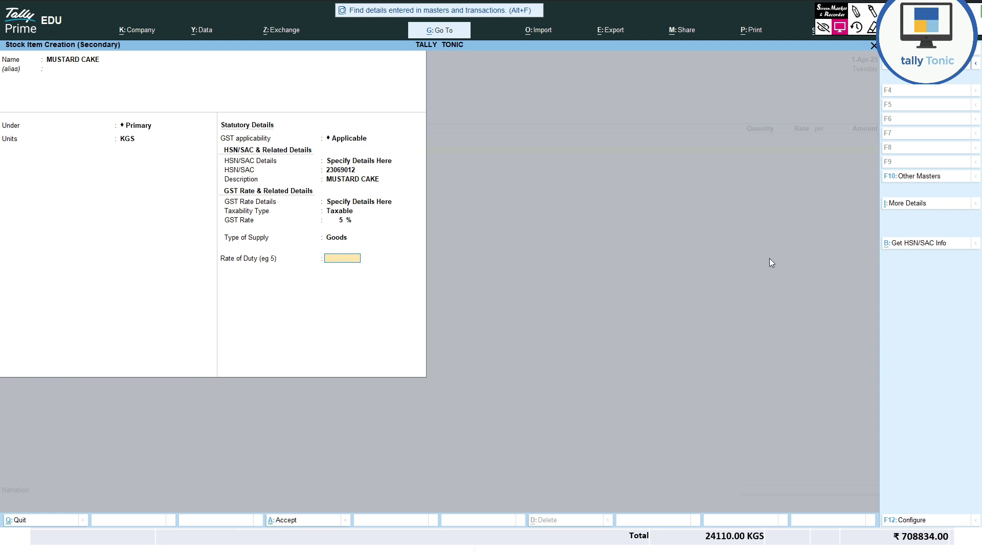
key("Return")
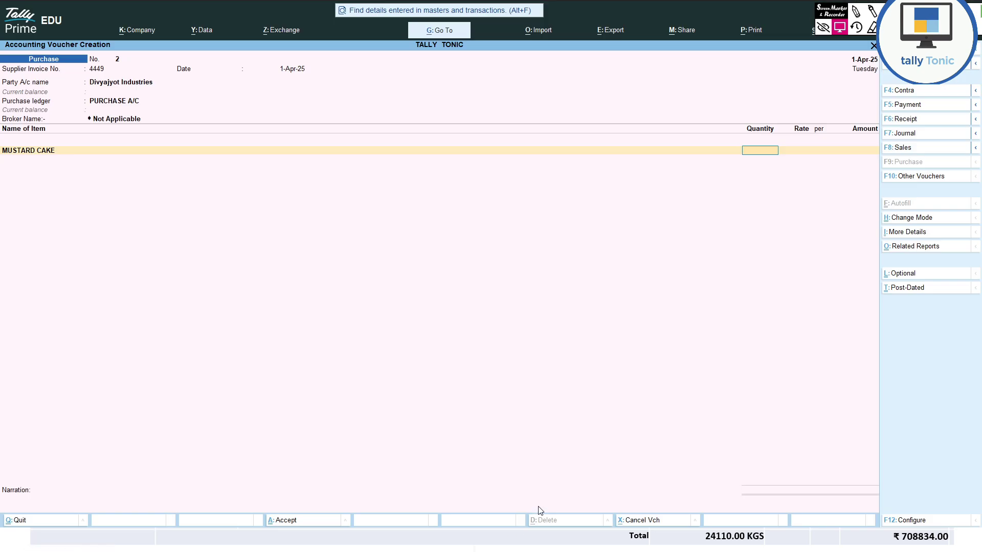
- Enter 24110 KGS of MUSTARD CAKE at a rate of 28
type("24110")
key("Return")
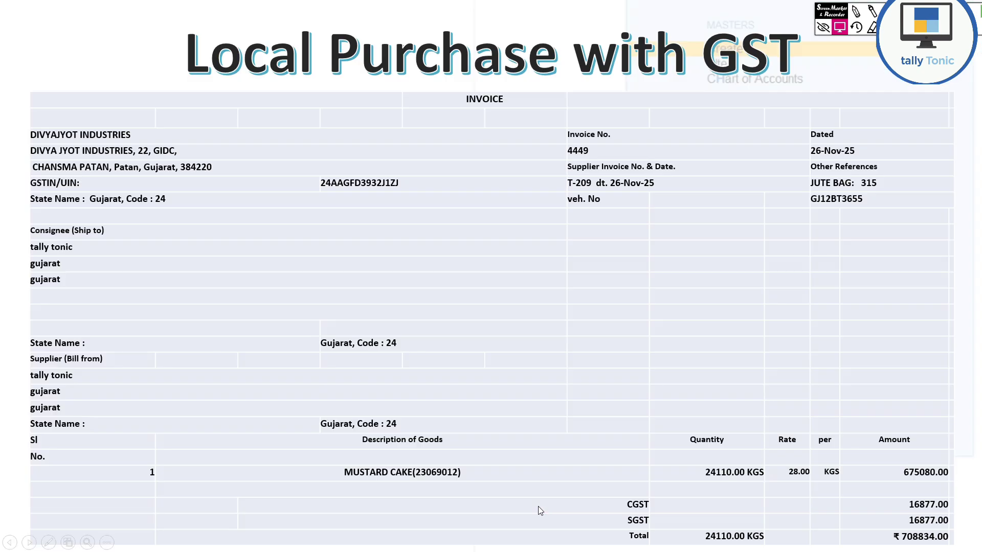
type("28")
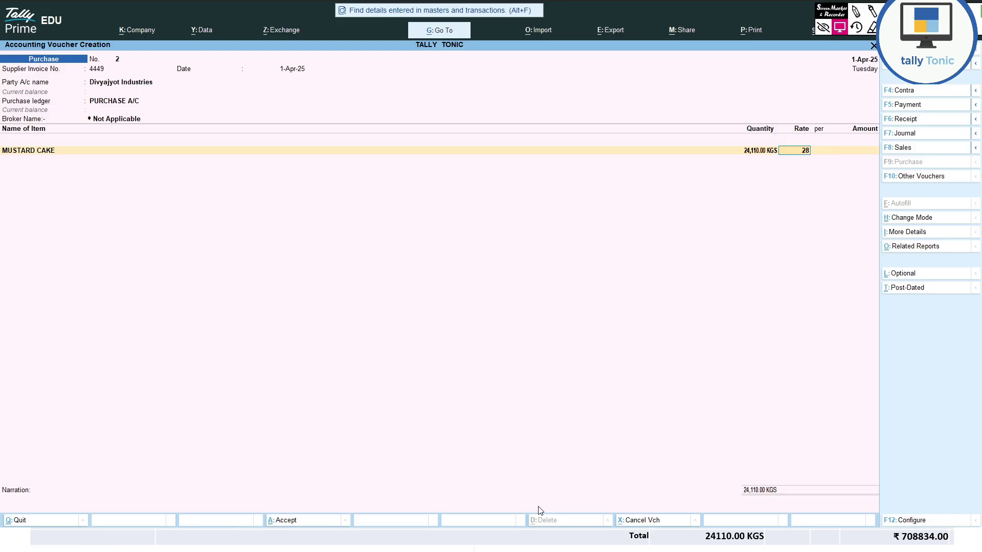
key("Return")
key("Return")
key("Return")
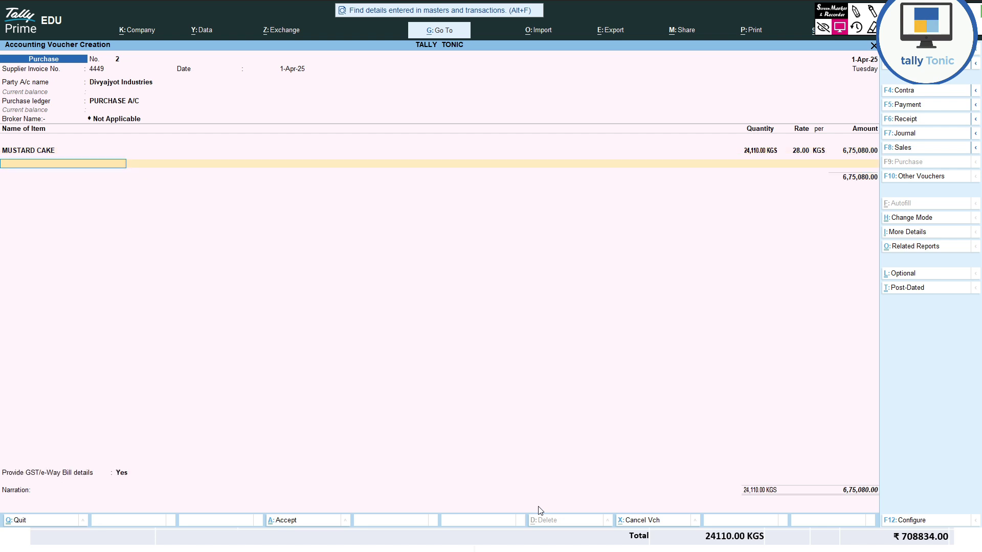
key("Return")
- Add CGST and SGST ledgers, close e-Way Bill details, and reach Bill-wise Details
type("C")
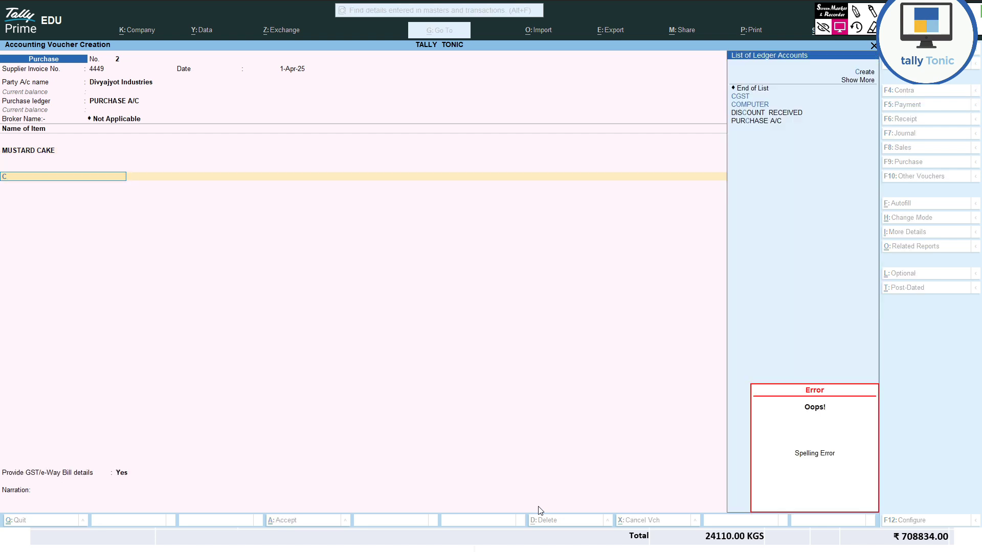
key("Down")
key("Return")
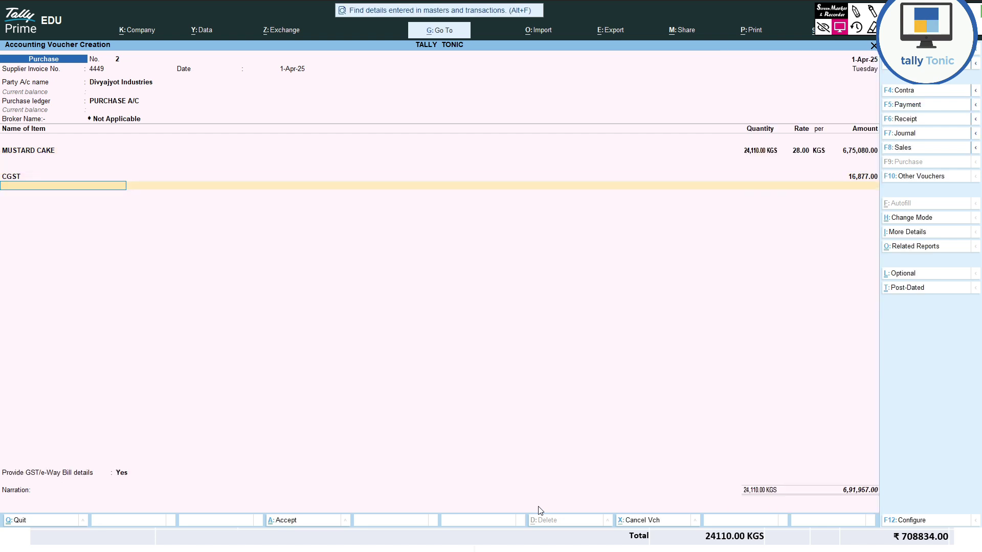
type("s")
key("Return")
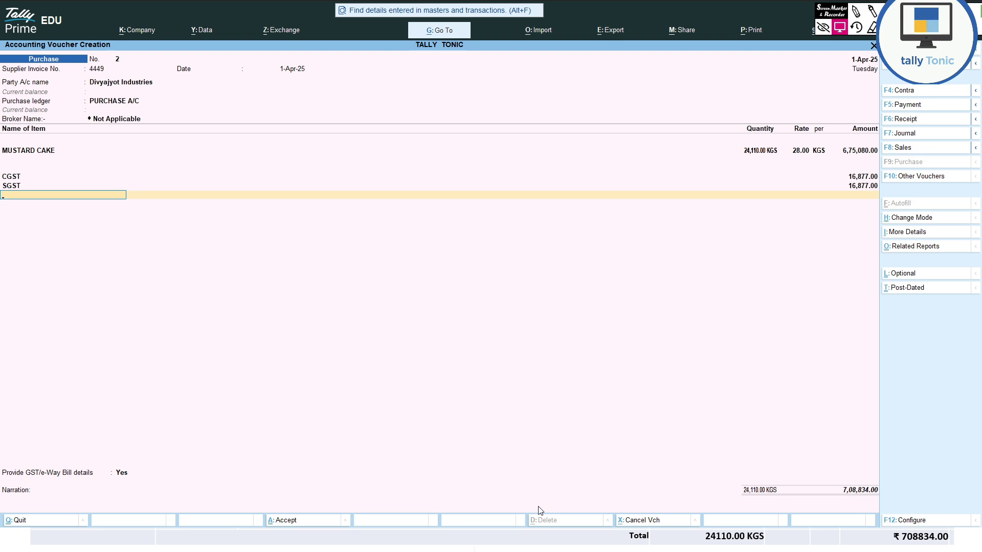
type("rn")
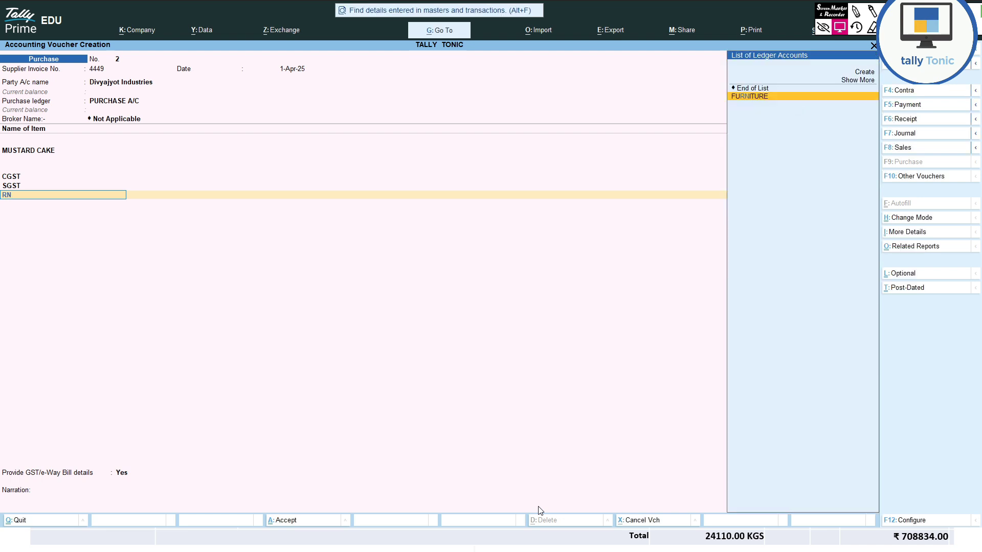
key("BackSpace")
key("BackSpace")
key("Return")
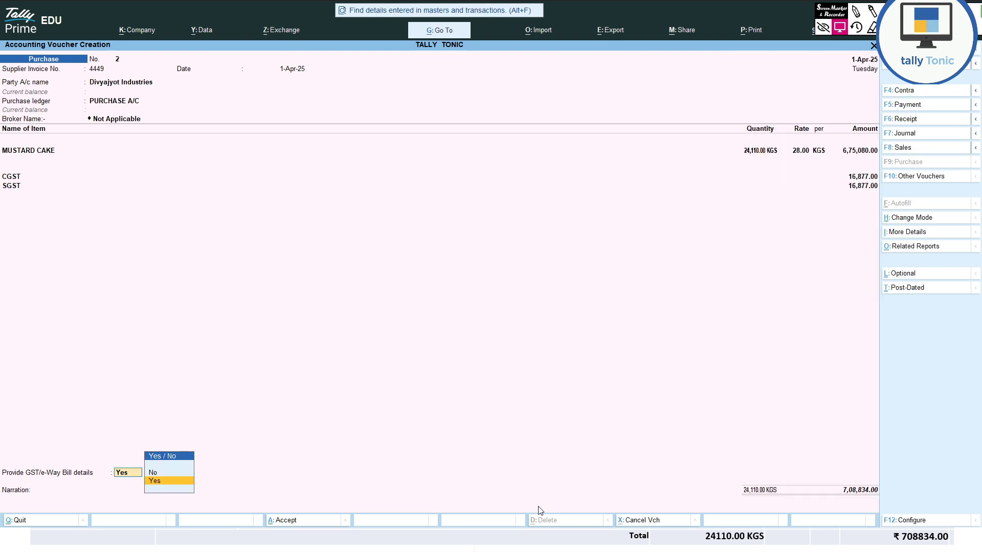
key("Return")
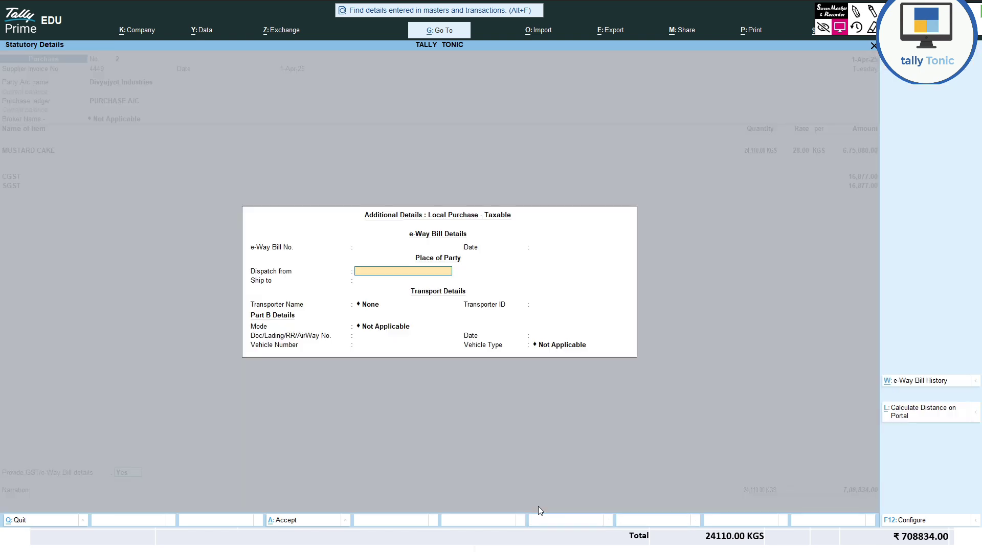
key("ctrl+a")
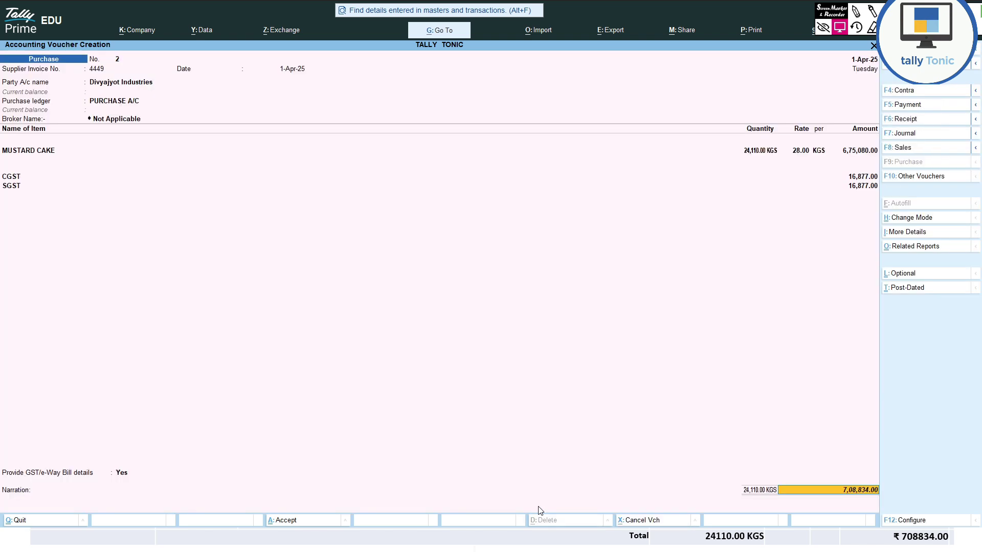
key("Return")
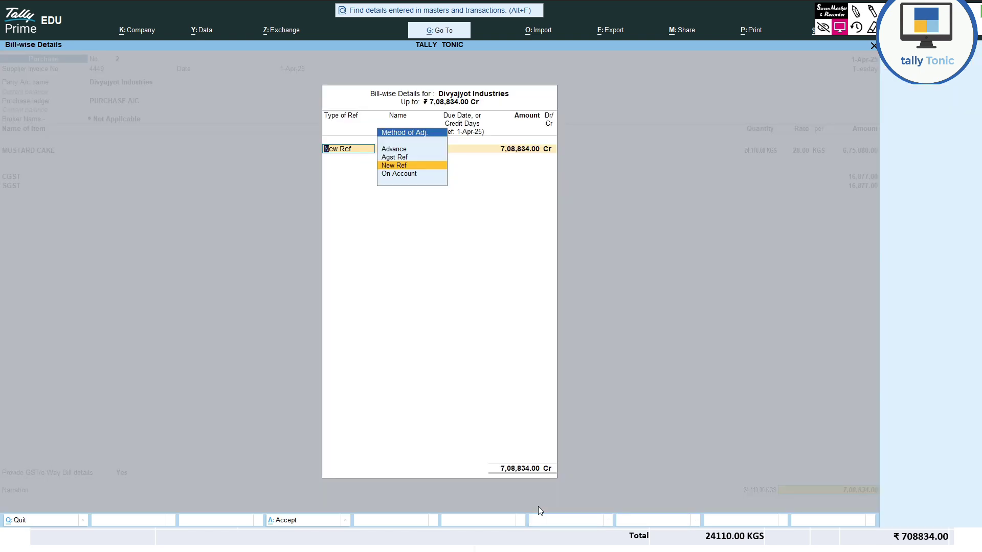
- Use New Ref, add narration 'GOODS PURCHASE FROM DIVYAJYOT INDUSTRIES QTY 24110 KGS@28/-', and save
key("Return")
key("Return")
key("Return")
key("Return")
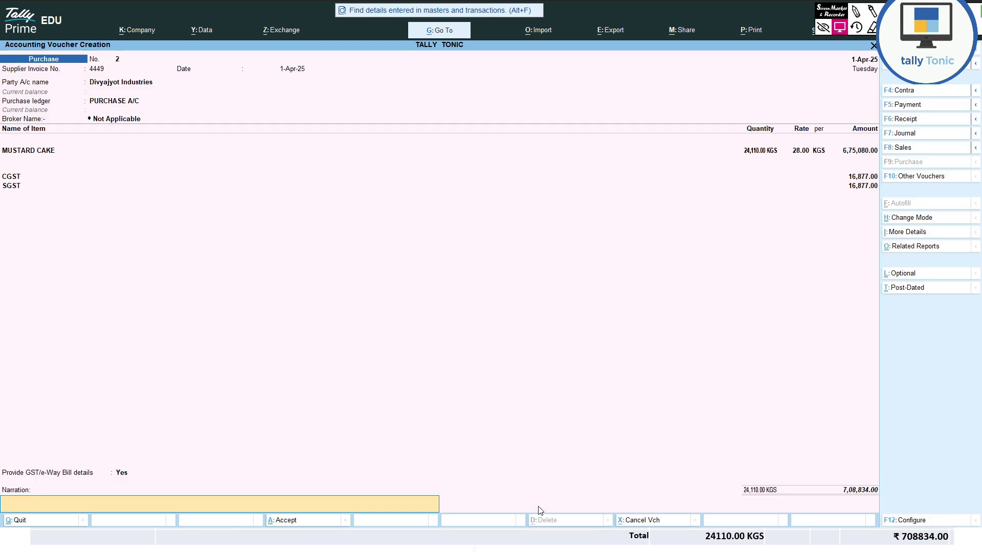
type("GOODS PURCHASE FROM DIVYAJYOT  I")
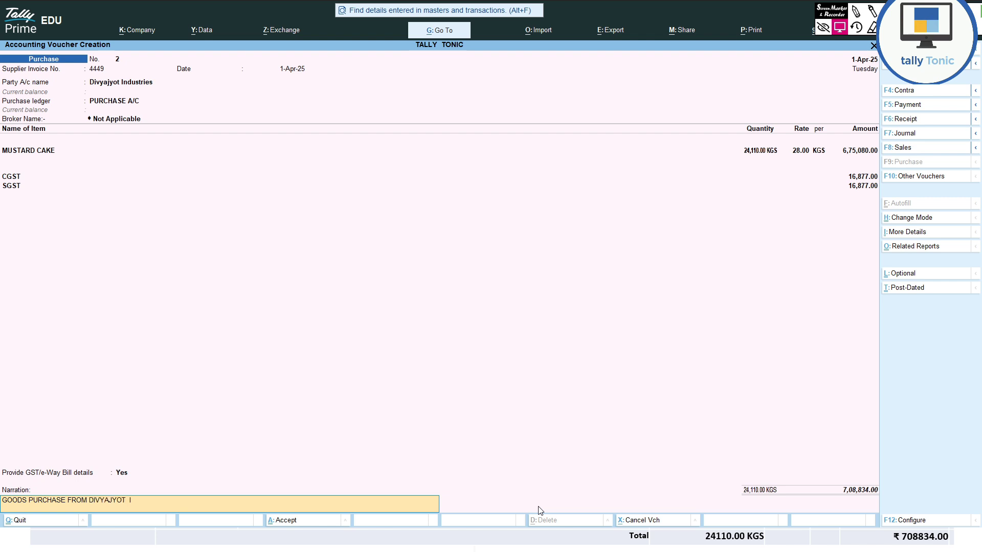
type("NDUSTRIES   QTY   24110 KGS@28/-")
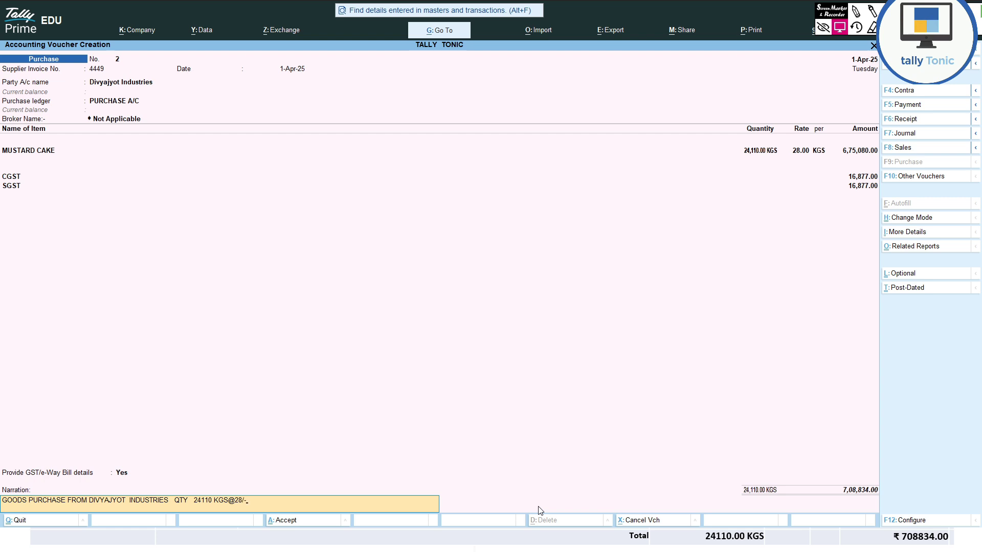
key("Return")
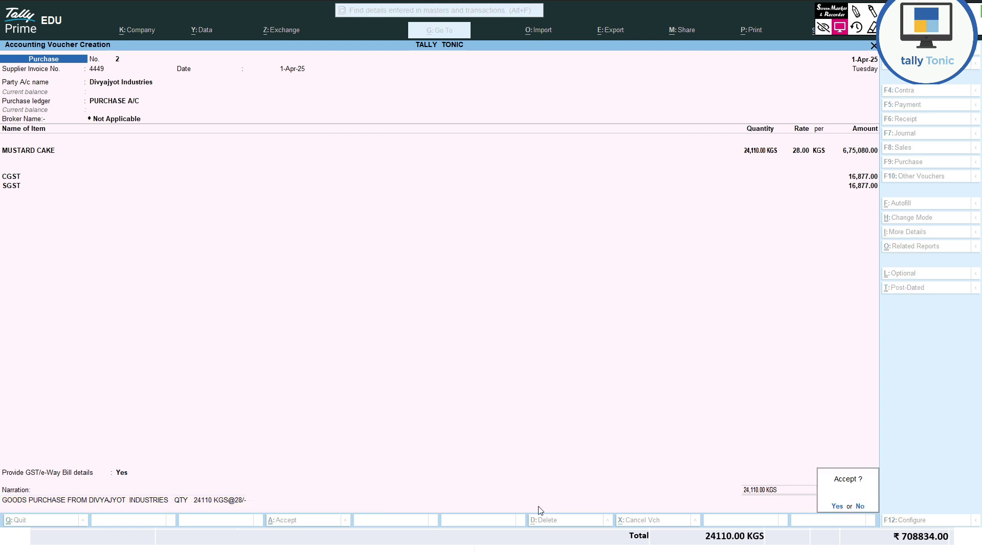
key("Return")
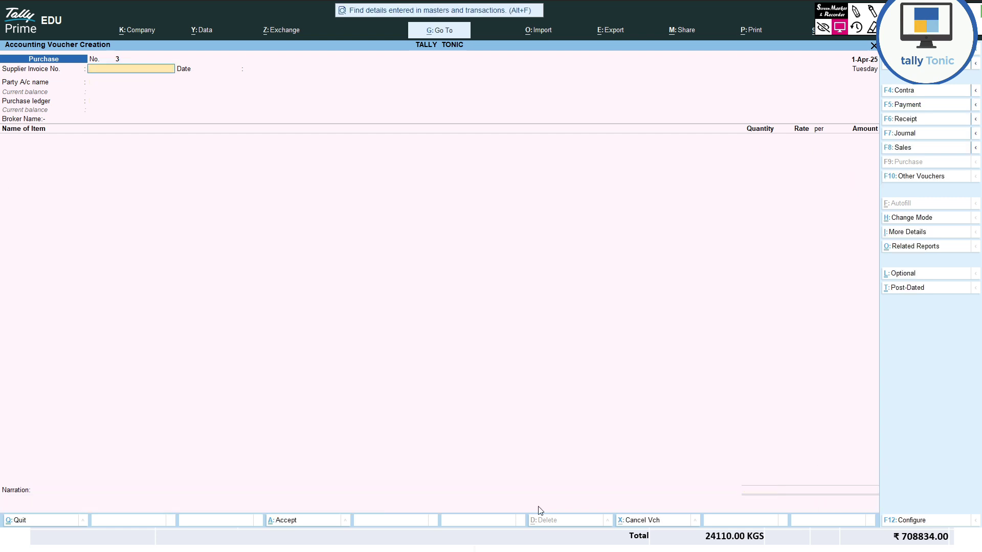
- Reopen saved purchase voucher 2 and box its header, supplier and PURCHASE A/C ledger
key("Page_Up")
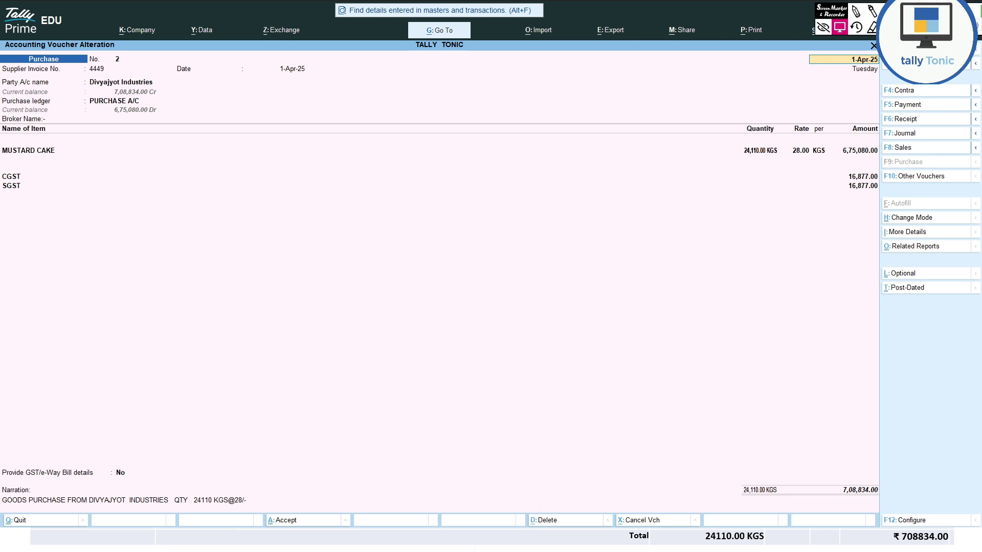
left_click(840, 27)
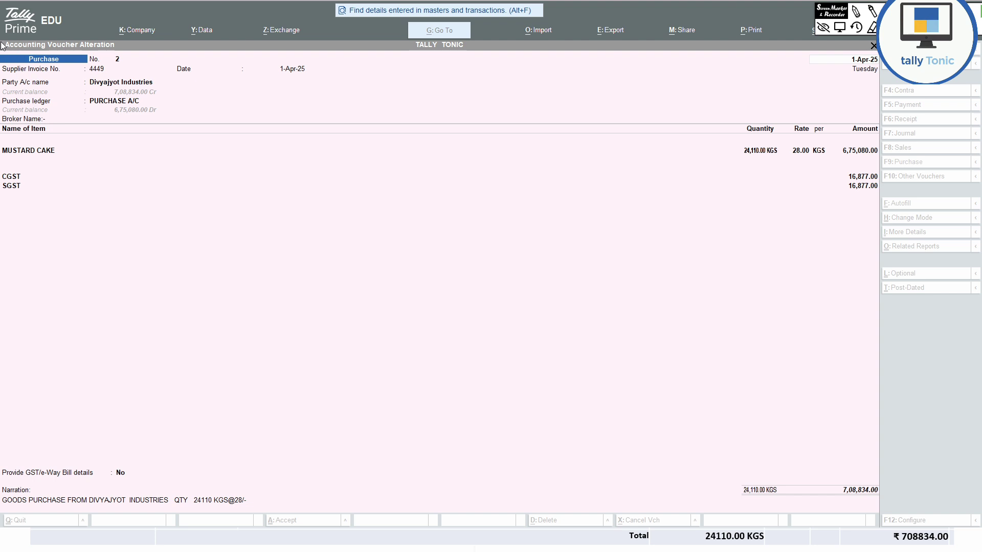
mouse_move(1, 37)
left_mouse_down()
mouse_move(2, 70)
mouse_move(163, 68)
left_mouse_up()
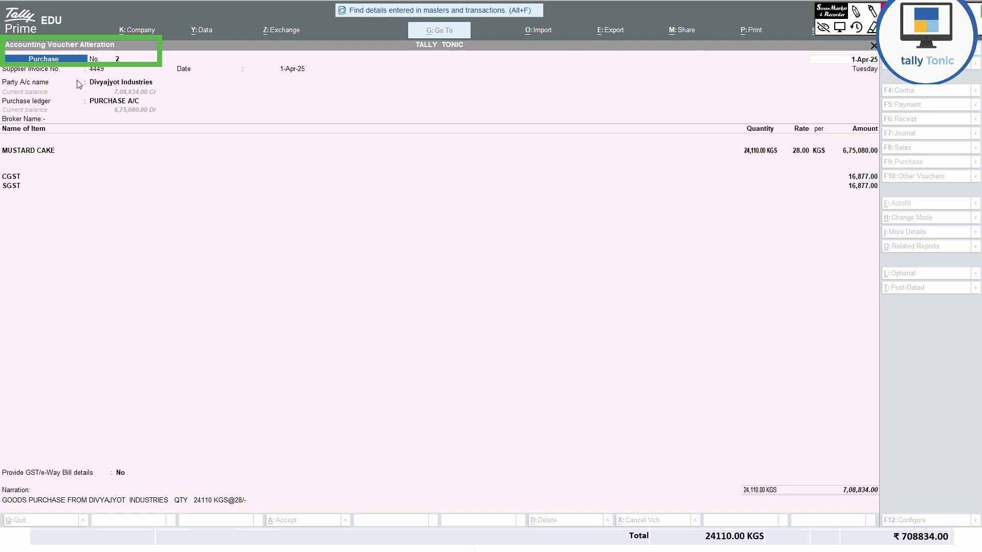
left_click_drag(84, 73, 108, 73)
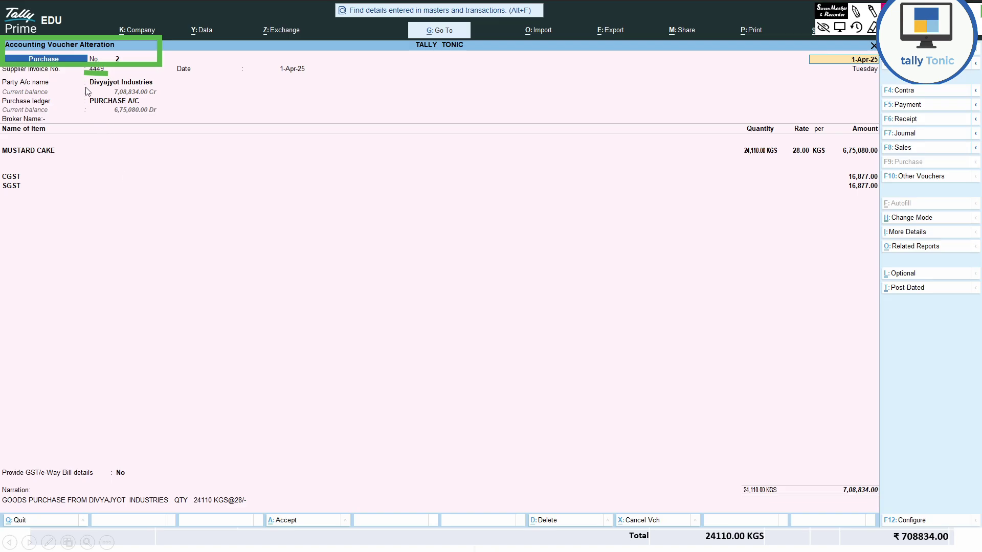
mouse_move(85, 78)
left_mouse_down()
mouse_move(198, 81)
mouse_move(202, 73)
left_mouse_up()
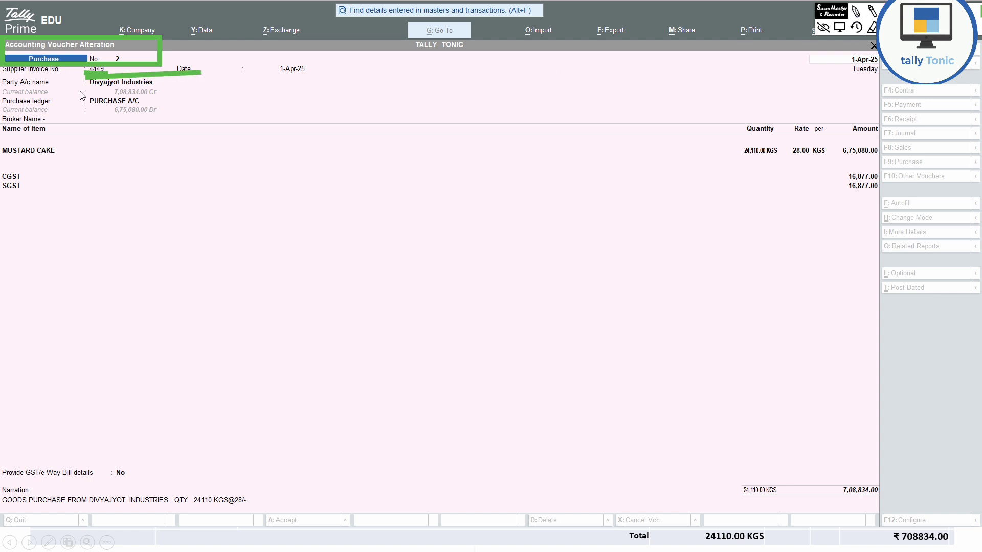
mouse_move(79, 92)
left_mouse_down()
mouse_move(101, 118)
mouse_move(171, 115)
left_mouse_up()
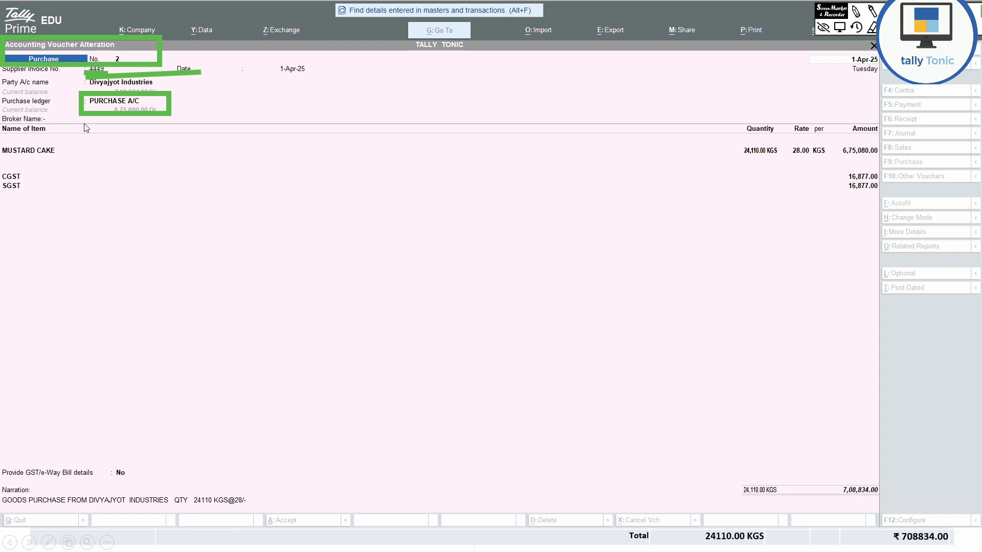
- Highlight the MUSTARD CAKE line, 24,110.00 KGS, rate, the two 16,877.00 taxes and the 7,08,834.00 total
left_click_drag(1, 177, 95, 172)
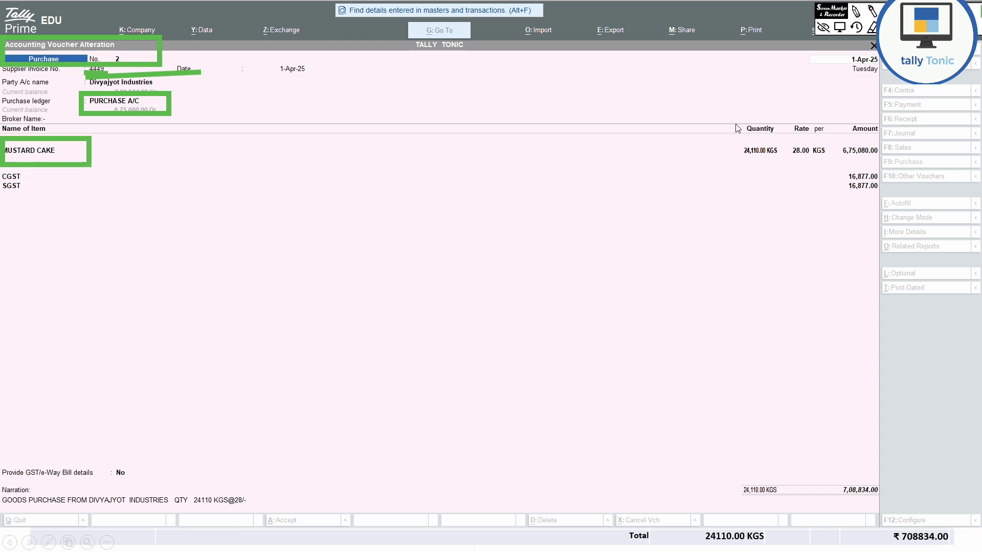
left_click_drag(732, 108, 792, 176)
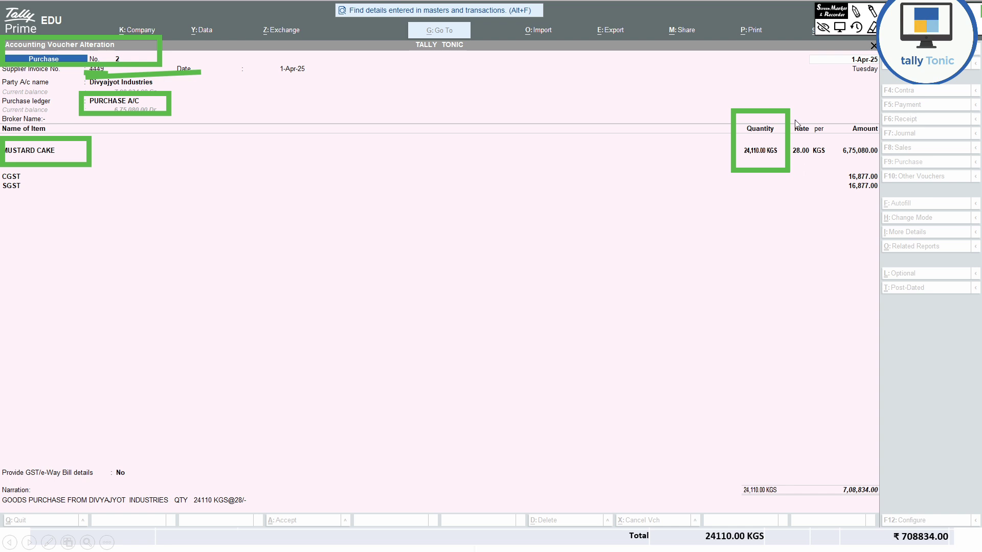
mouse_move(793, 116)
left_mouse_down()
mouse_move(802, 184)
mouse_move(839, 179)
mouse_move(801, 142)
left_mouse_up()
mouse_move(2, 162)
left_mouse_down()
mouse_move(6, 207)
mouse_move(49, 201)
left_mouse_up()
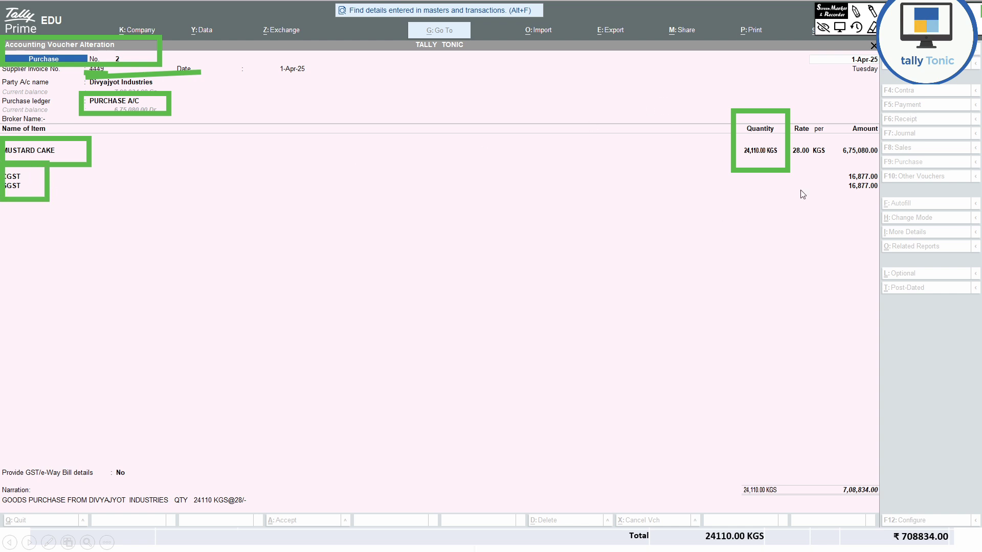
left_click(889, 27)
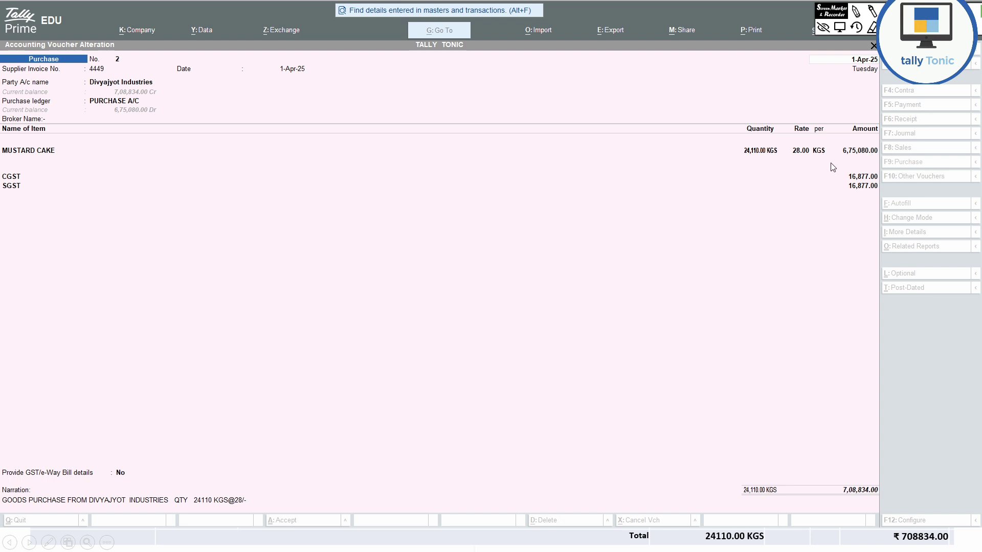
mouse_move(832, 164)
left_mouse_down()
mouse_move(885, 214)
mouse_move(887, 201)
left_mouse_up()
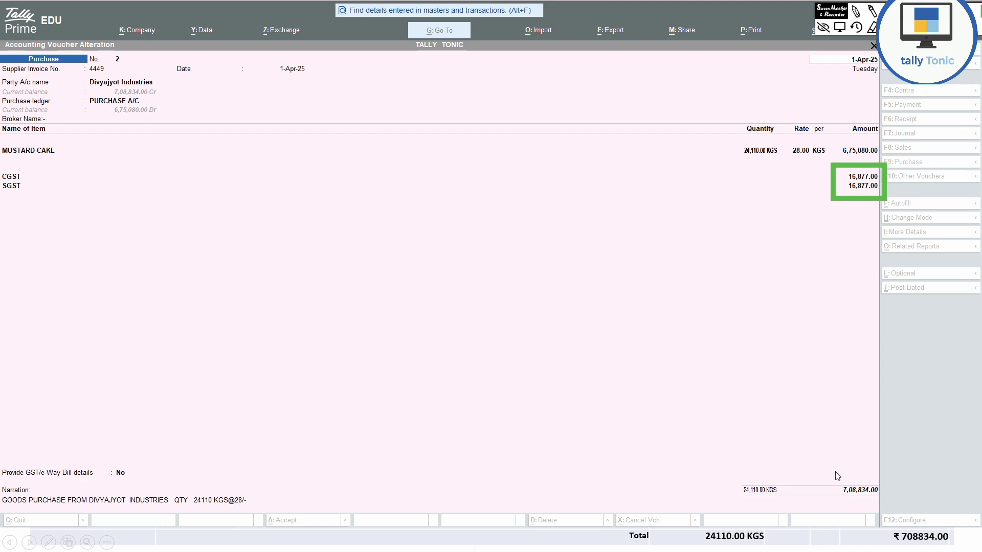
left_click_drag(835, 471, 883, 507)
- Show the Local Purchase with GST invoice, mark its ₹708834.00 total, and return to the slideshow
key("Right")
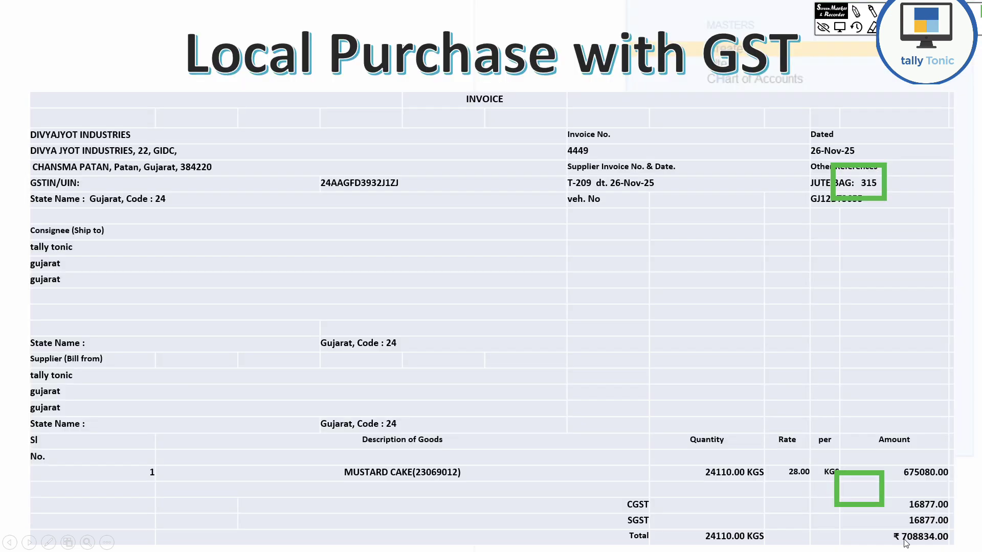
mouse_move(886, 521)
left_mouse_down()
mouse_move(939, 551)
mouse_move(959, 549)
left_mouse_up()
key("alt+Tab")
key("alt+Tab")
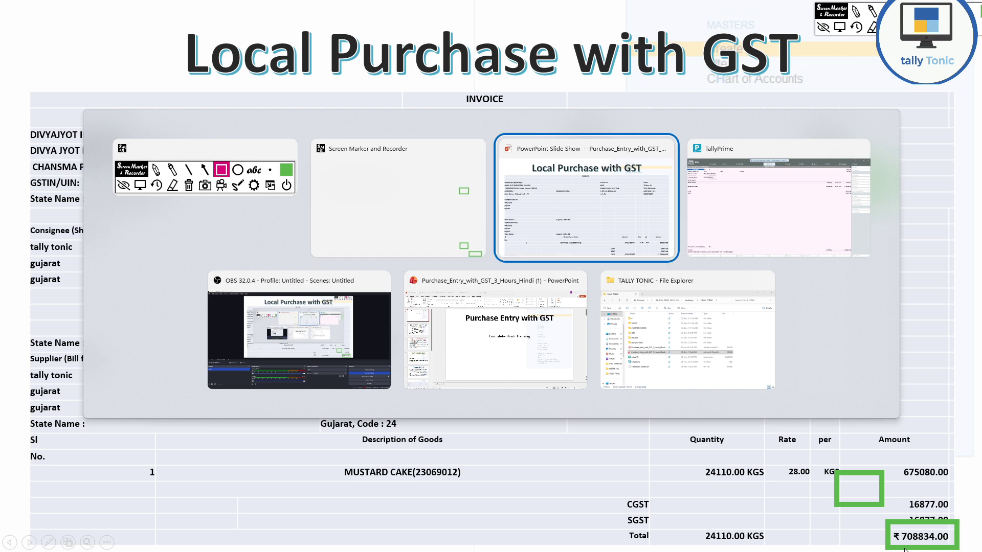
key("alt+Tab")
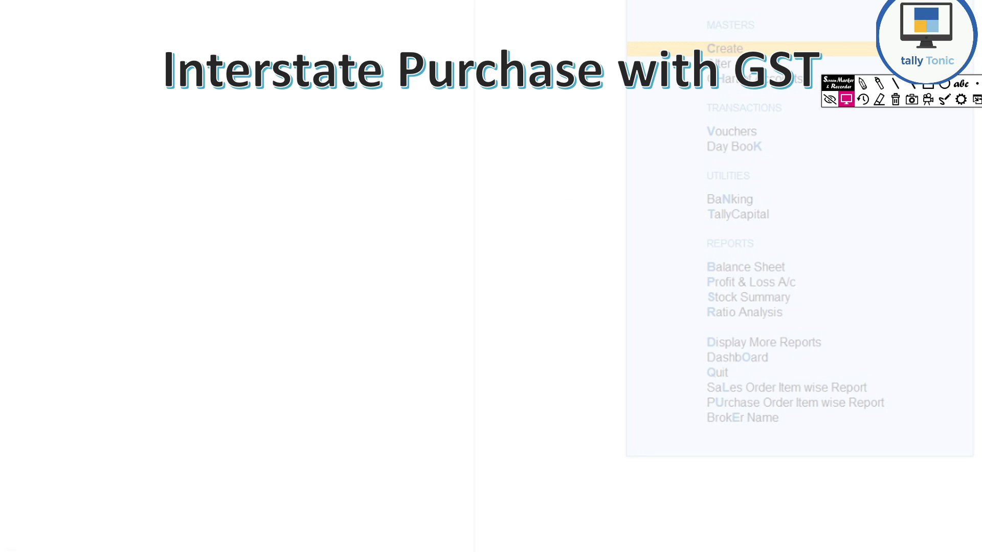
- Reveal the interstate invoice table and box Jagdamba Enterprises' details, town and GSTIN
left_click(749, 243)
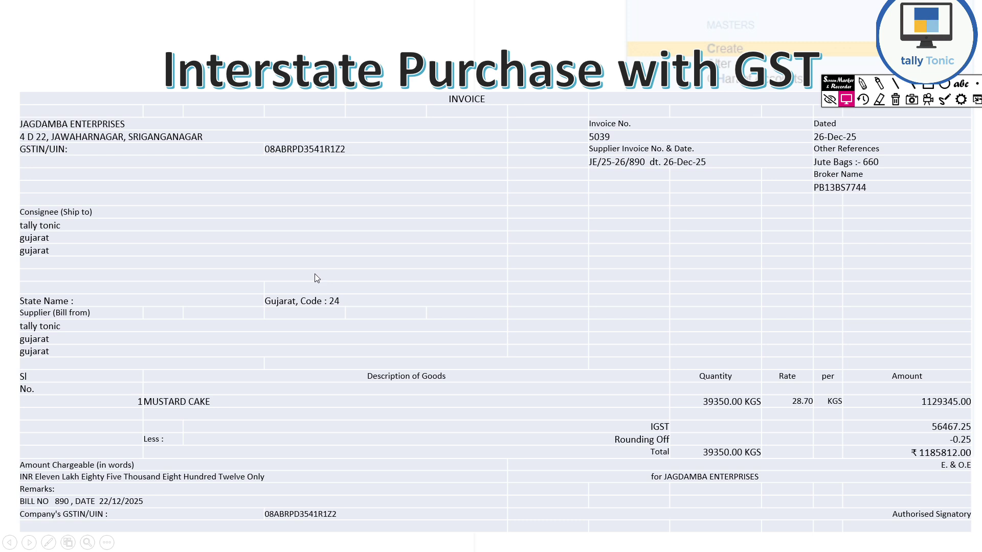
left_click(927, 86)
mouse_move(2, 97)
left_mouse_down()
mouse_move(20, 168)
mouse_move(312, 170)
mouse_move(393, 182)
left_mouse_up()
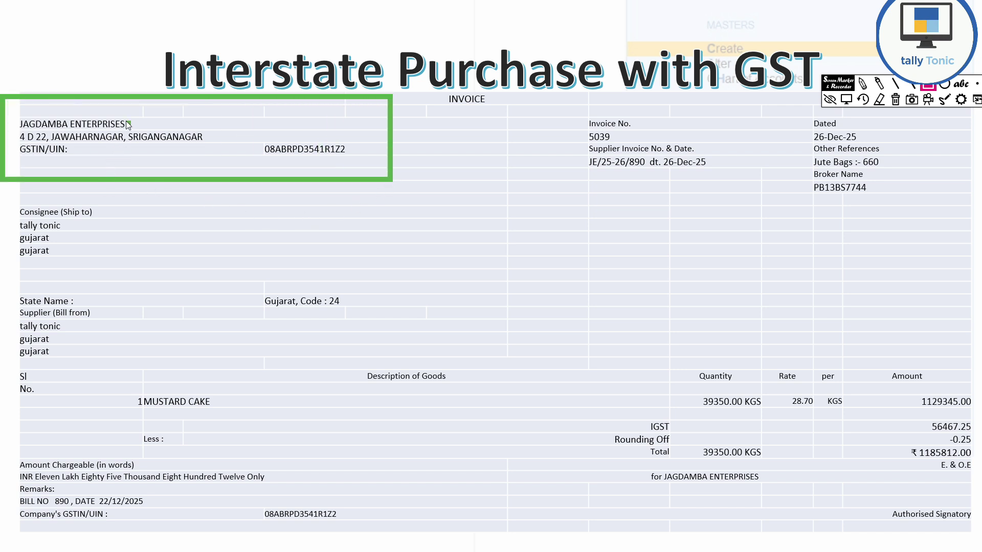
mouse_move(127, 122)
left_mouse_down()
mouse_move(129, 156)
mouse_move(211, 153)
left_mouse_up()
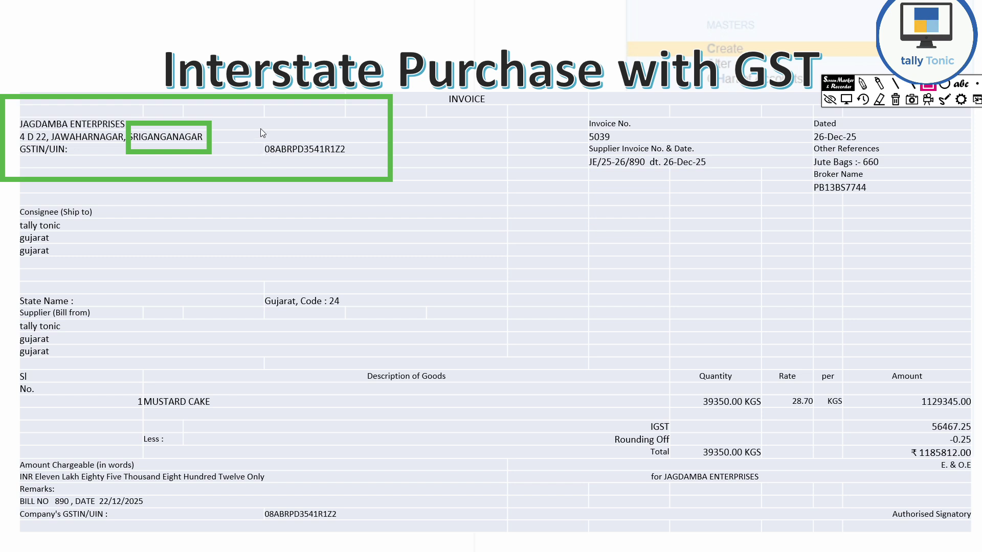
mouse_move(260, 114)
left_mouse_down()
mouse_move(357, 204)
mouse_move(376, 176)
left_mouse_up()
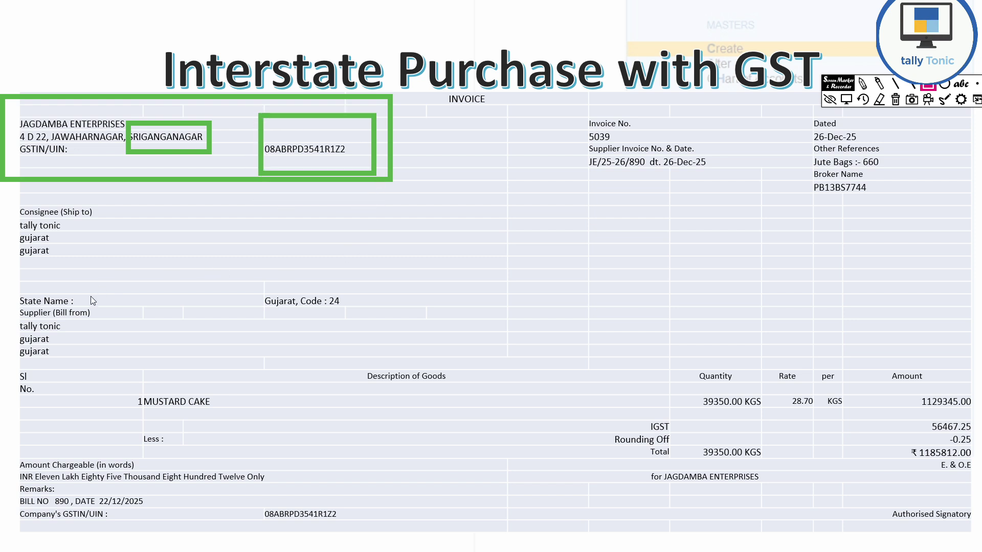
- Highlight the consignee details, state Gujarat Code 24 and the IGST amount 56467.25
mouse_move(17, 193)
left_mouse_down()
mouse_move(18, 225)
mouse_move(138, 269)
left_mouse_up()
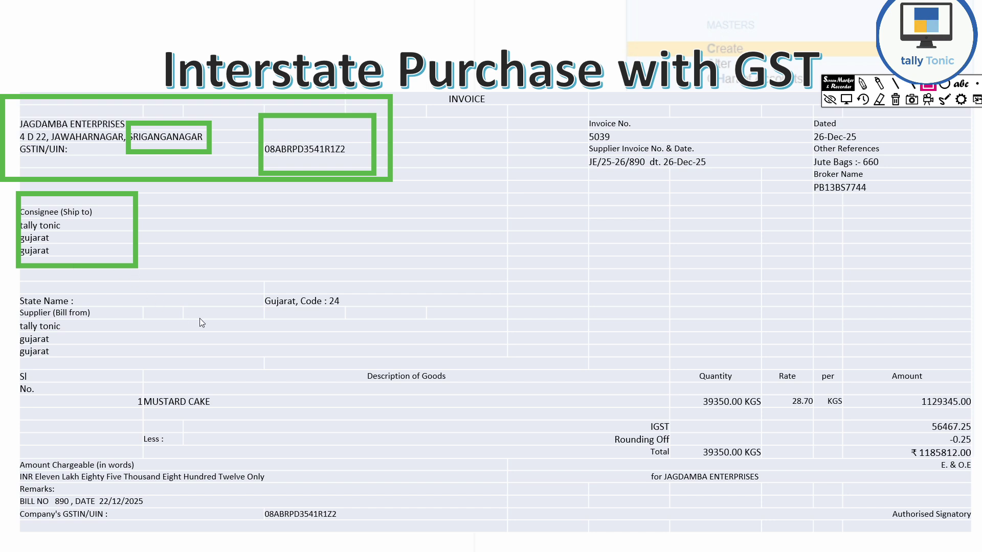
left_click_drag(253, 265, 419, 335)
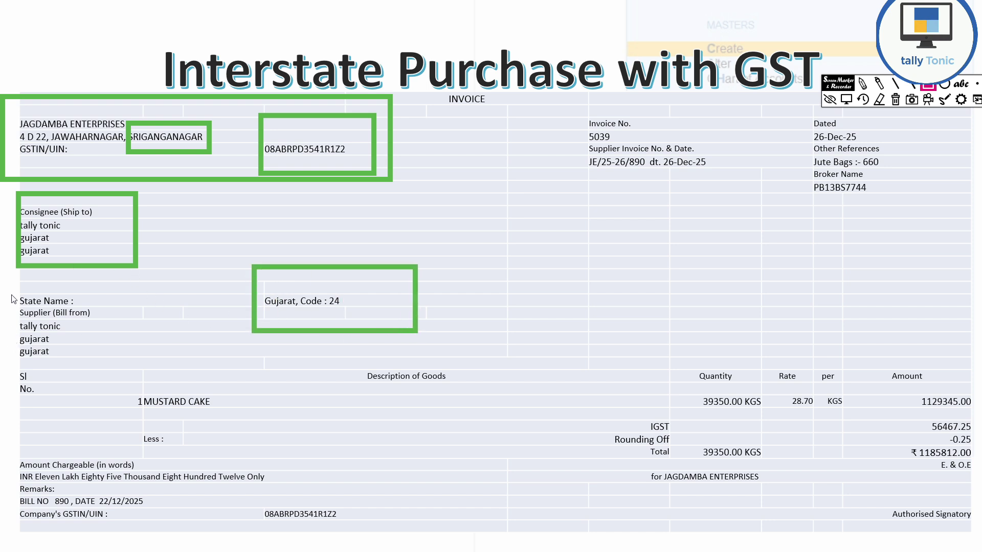
mouse_move(12, 287)
left_mouse_down()
mouse_move(25, 327)
mouse_move(115, 355)
left_mouse_up()
left_click_drag(639, 412, 978, 434)
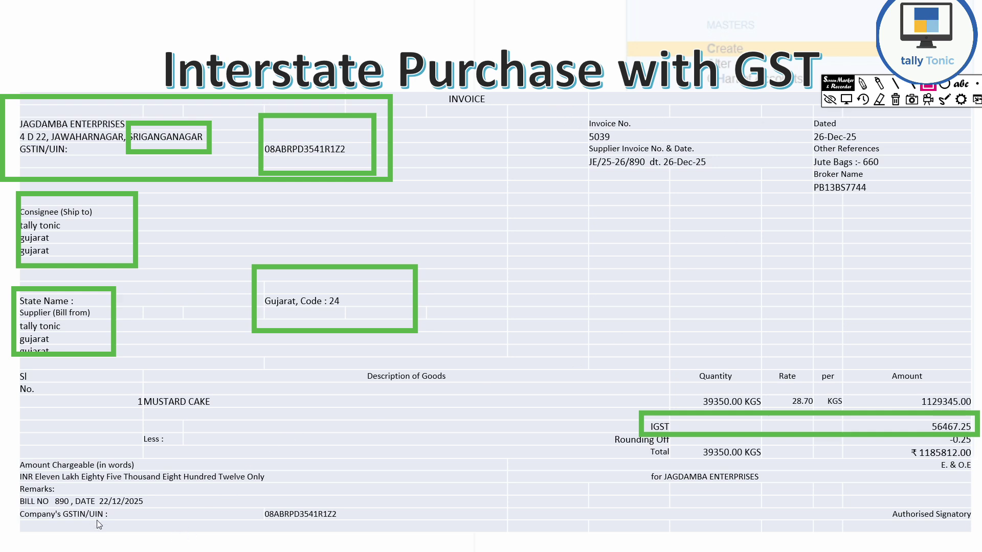
key("alt+Tab")
key("alt+Tab")
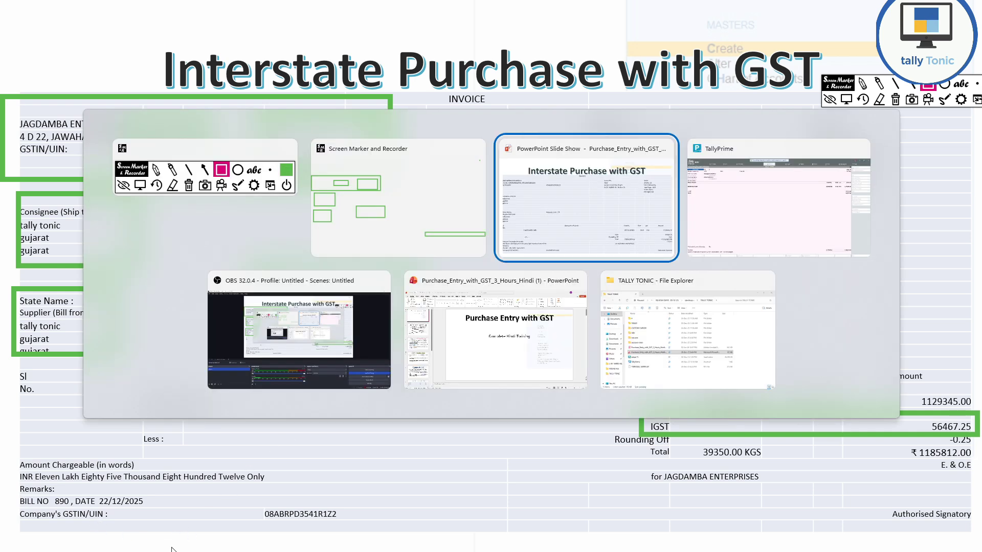
key("alt+Tab")
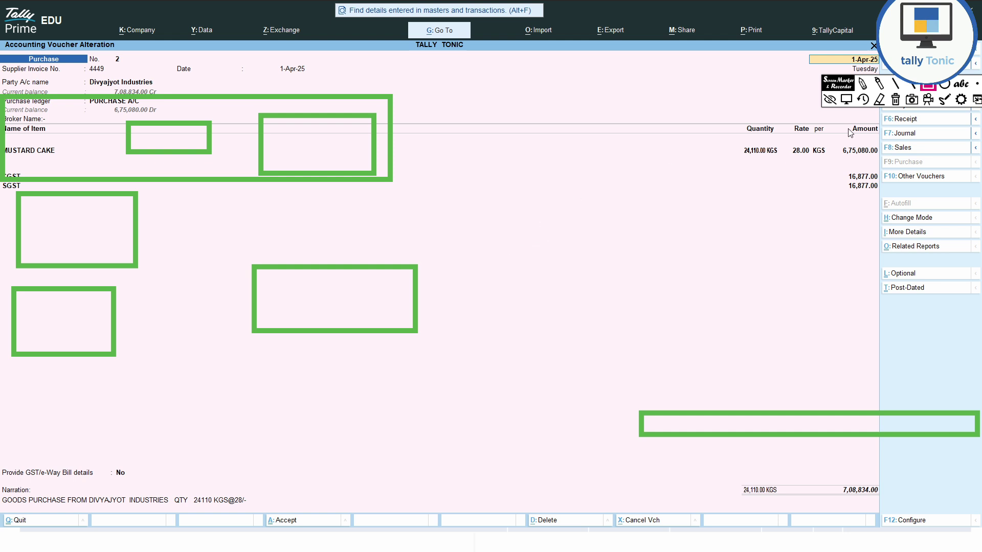
- Clear the screen markings and start a fresh purchase voucher from Gateway of Tally
left_click(893, 102)
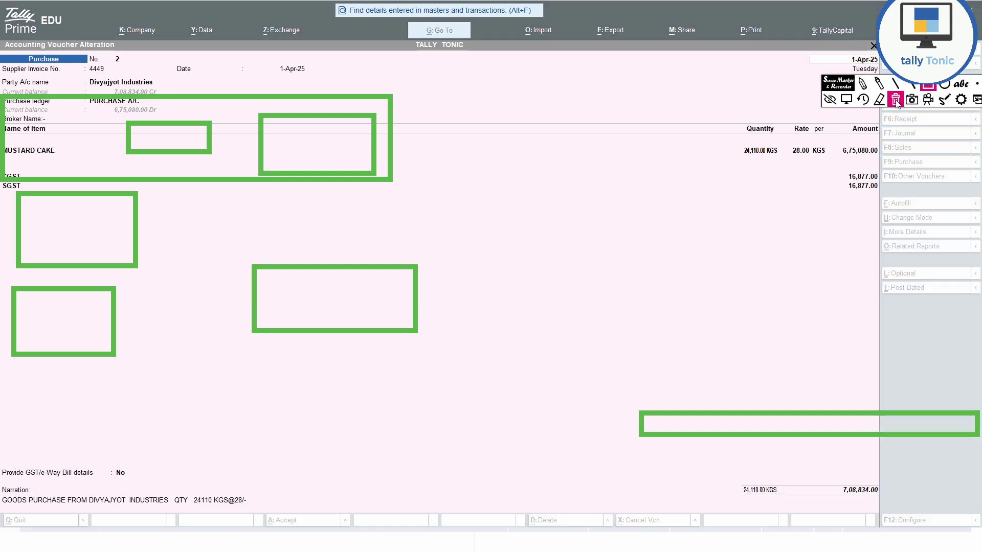
left_click(357, 214)
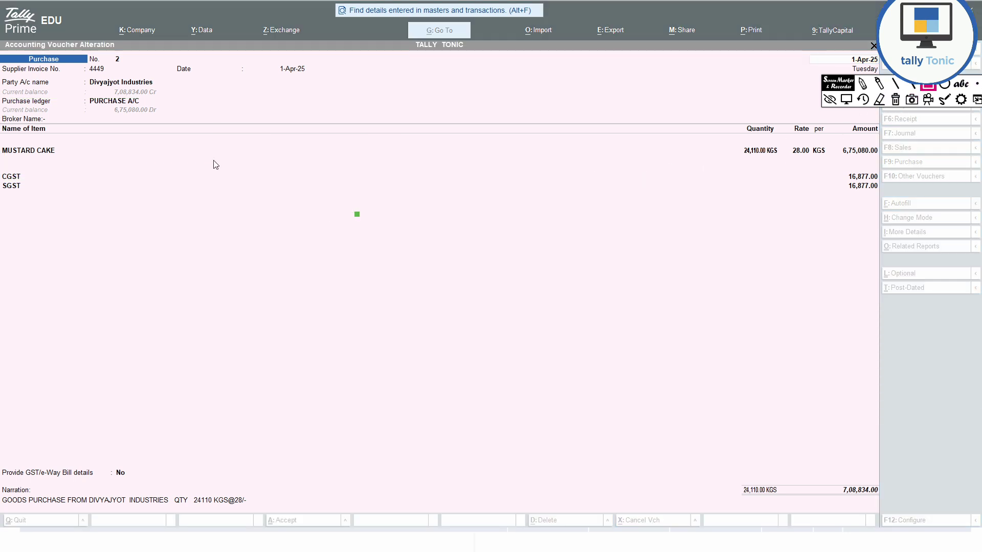
left_click(356, 122)
left_click_drag(834, 85, 846, 53)
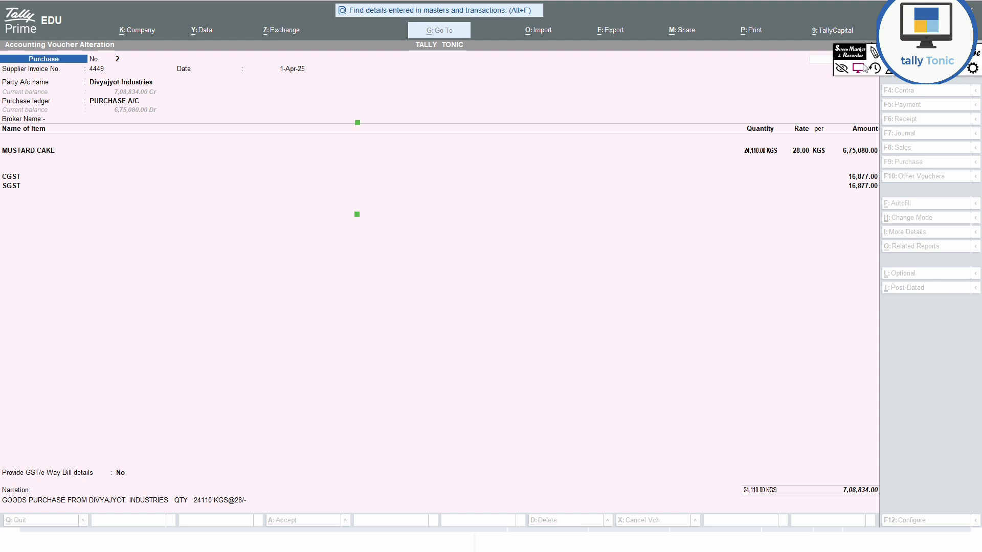
left_click(859, 68)
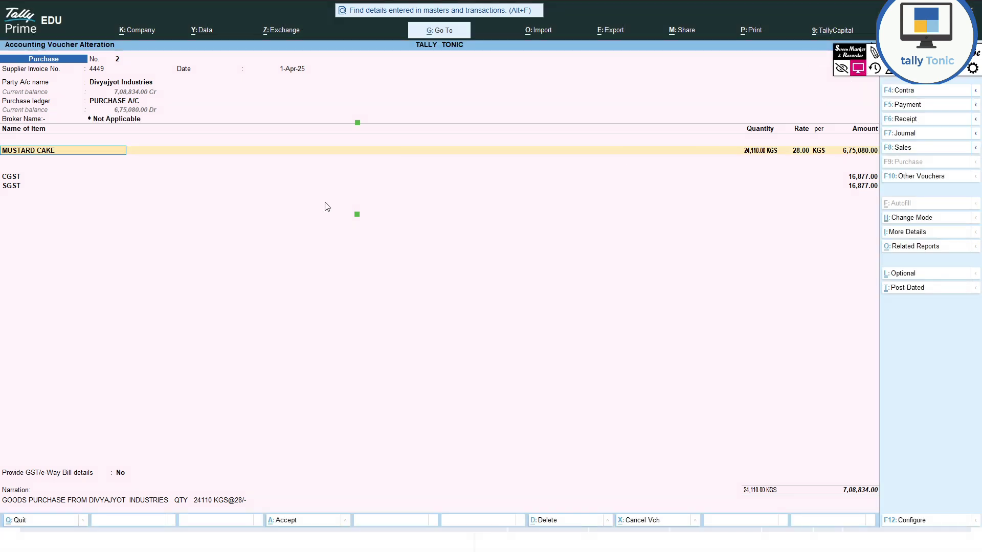
key("ctrl+a")
key("Escape")
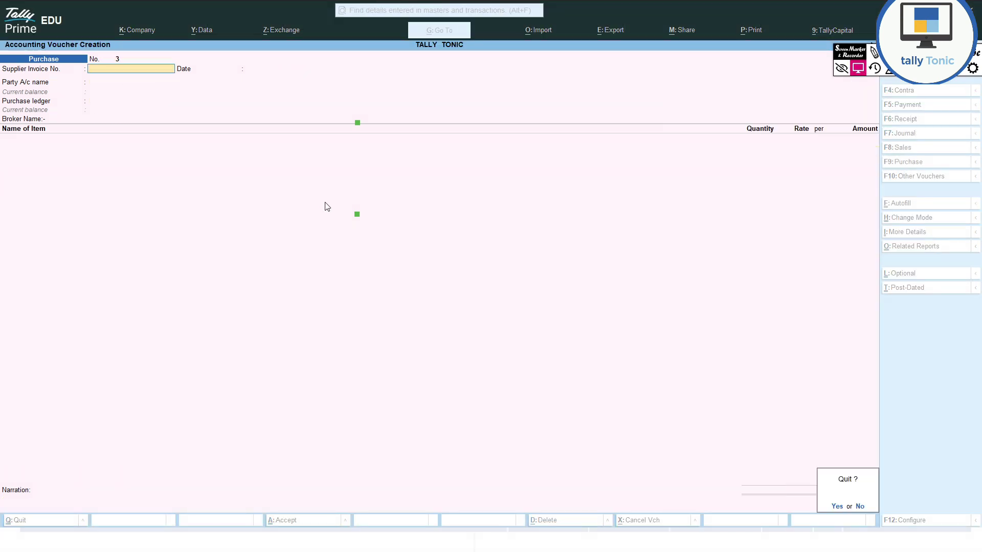
key("y")
key("Escape")
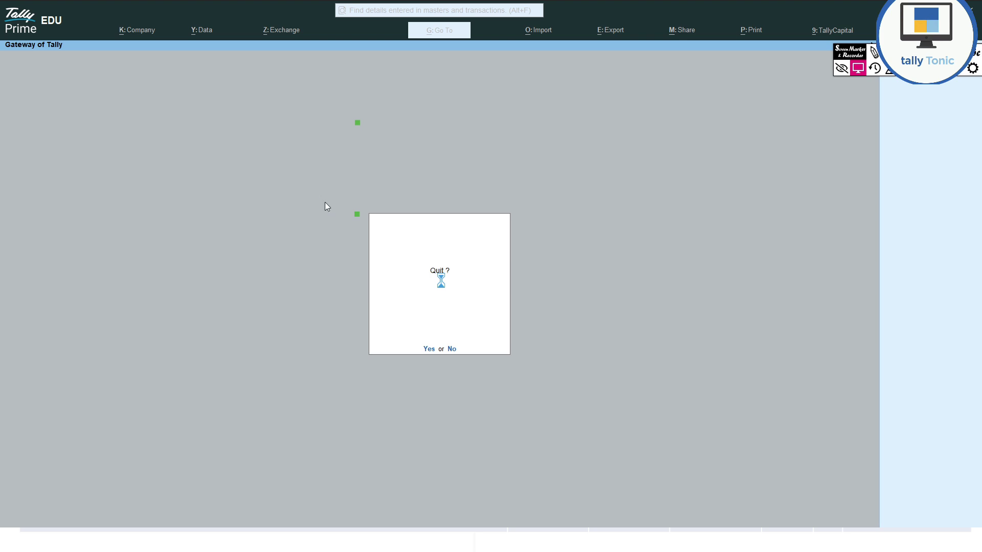
key("Return")
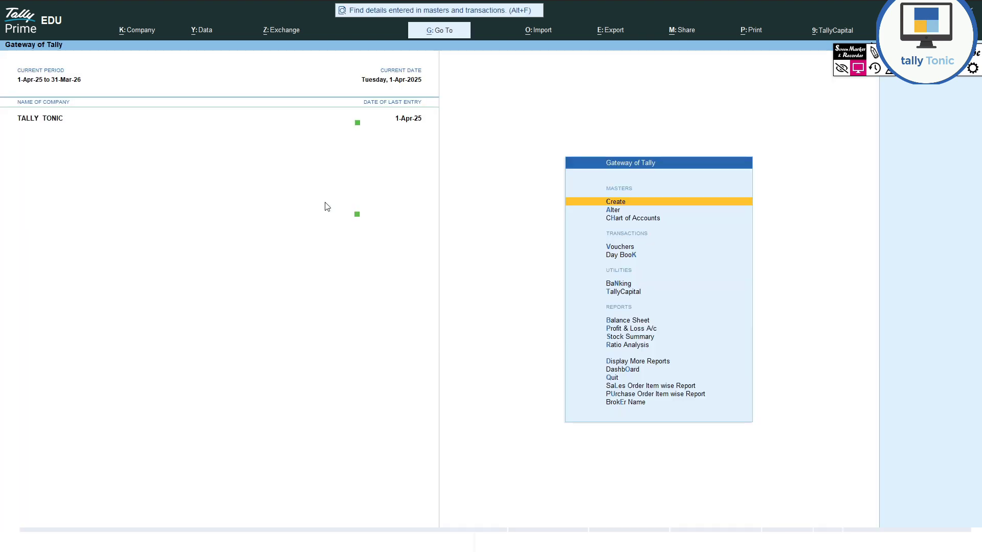
key("v")
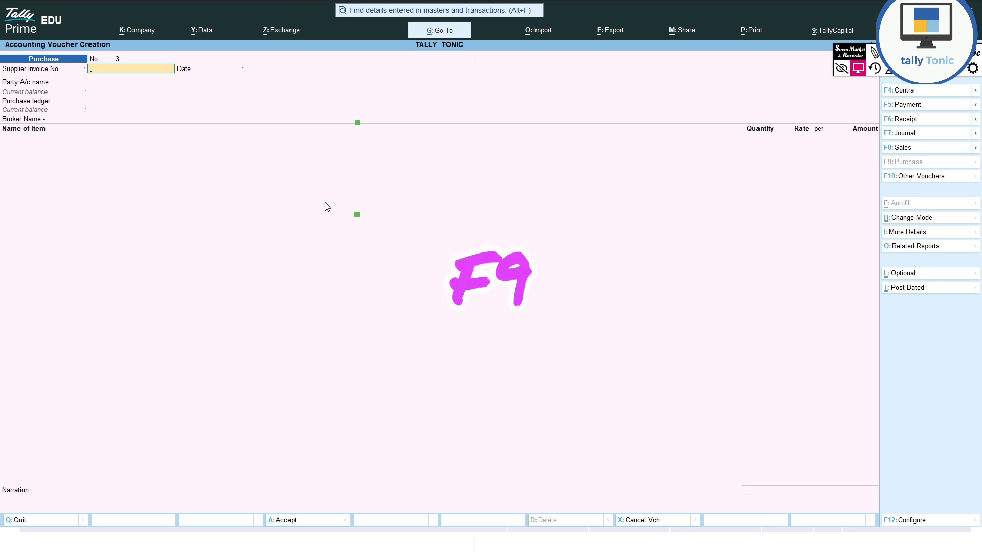
- Enter supplier invoice number 5039, keep the date, and begin a new party ledger
key("alt+Tab")
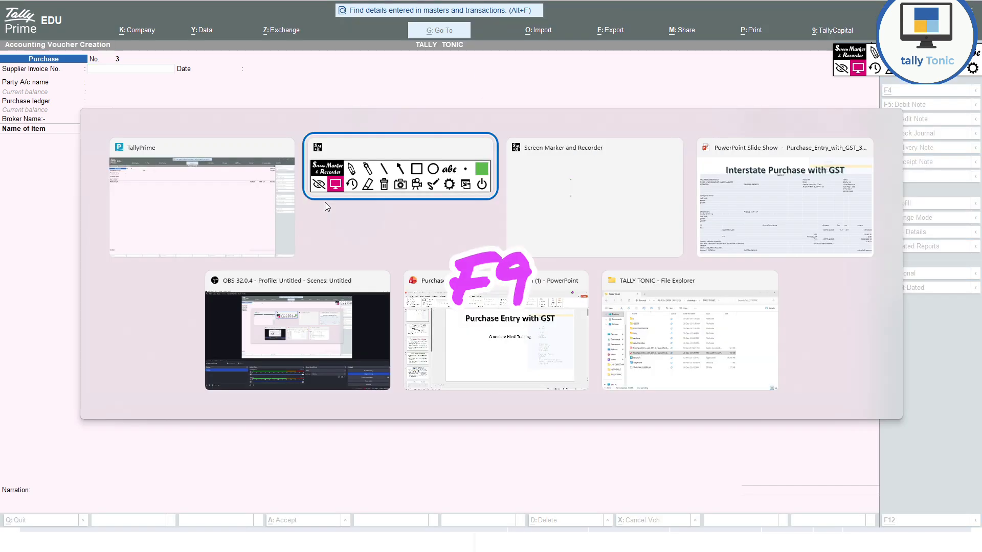
key("alt+Tab")
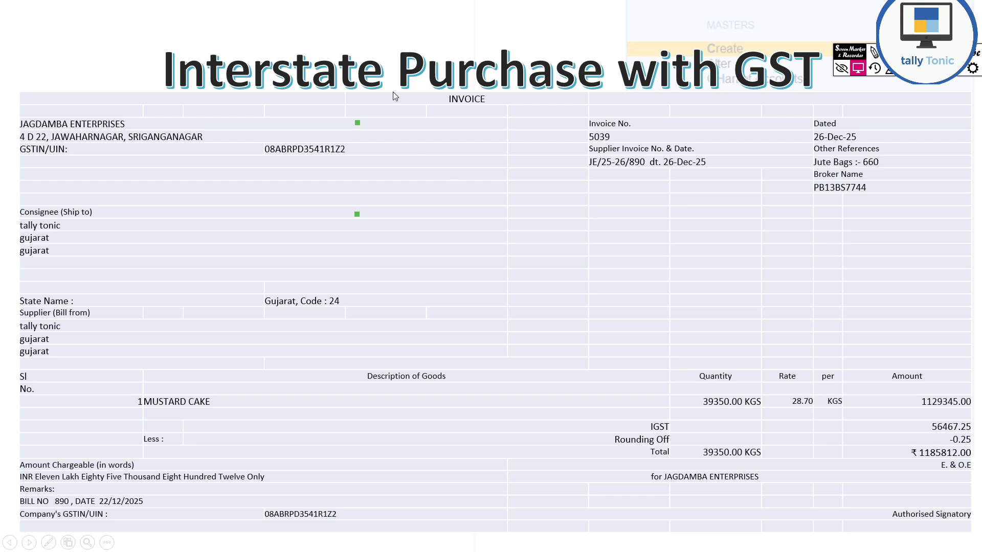
key("alt+Tab")
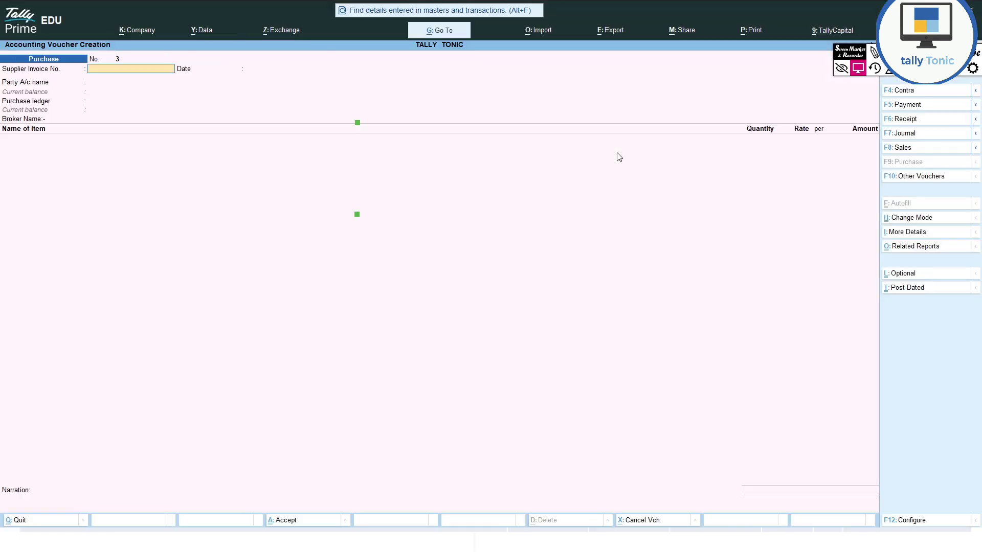
type("5039")
key("Return")
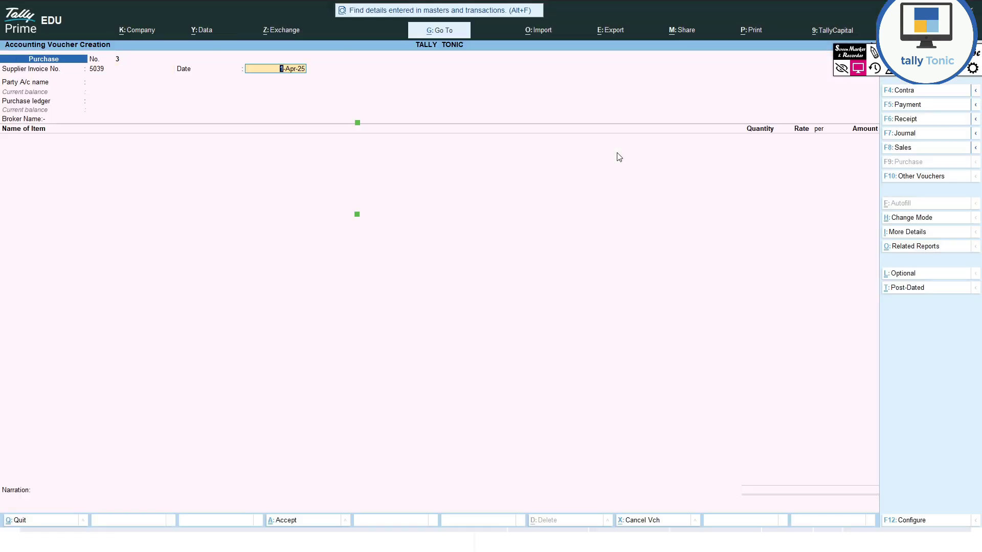
key("Return")
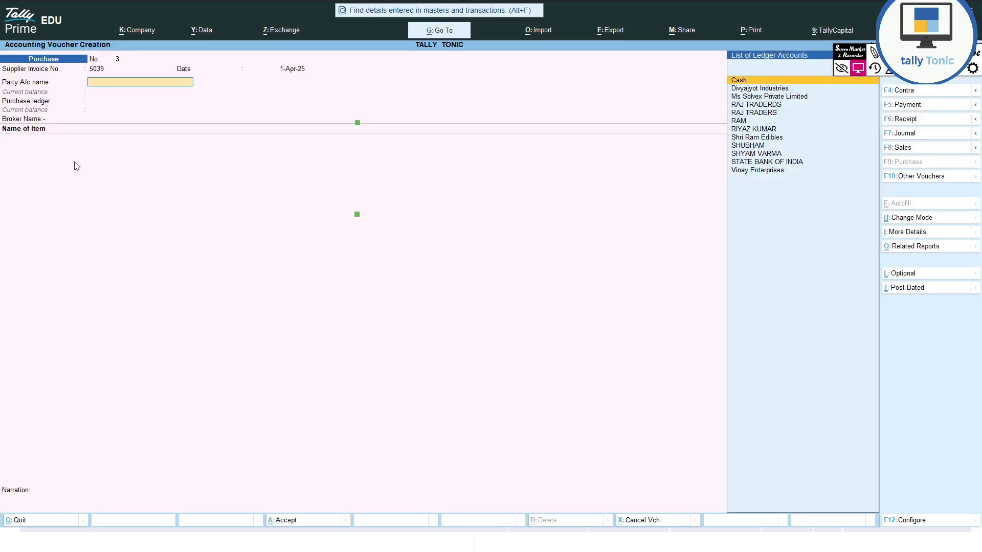
key("alt+c")
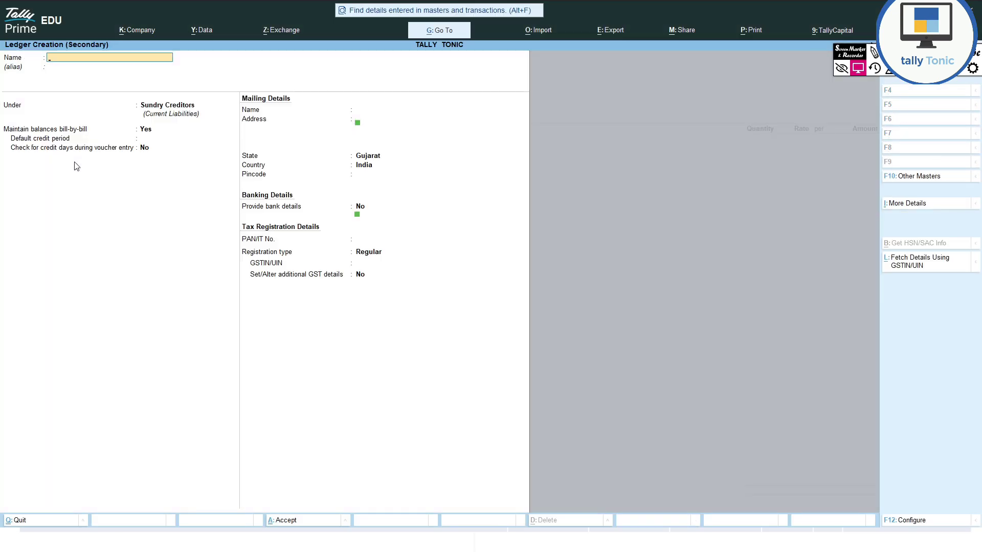
- Name the new ledger JAGDAMBA ENTERPRISES and place it under Sundry Creditors
type("JAGDAM,")
type("BA ENTERPR")
type("IUS")
key("BackSpace")
key("BackSpace")
key("BackSpace")
type("SES")
key("Return")
key("Return")
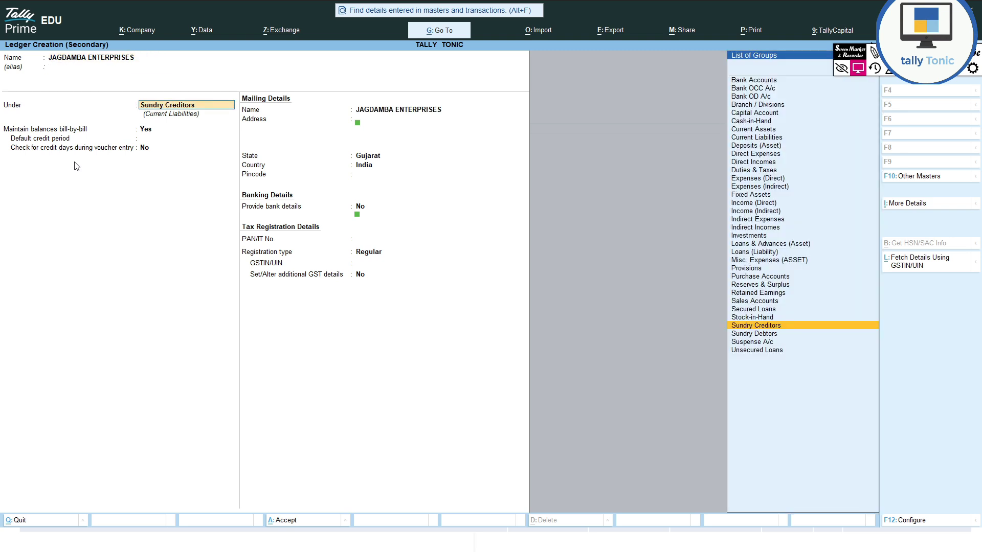
key("Return")
key("Return")
key("Return")
key("Return")
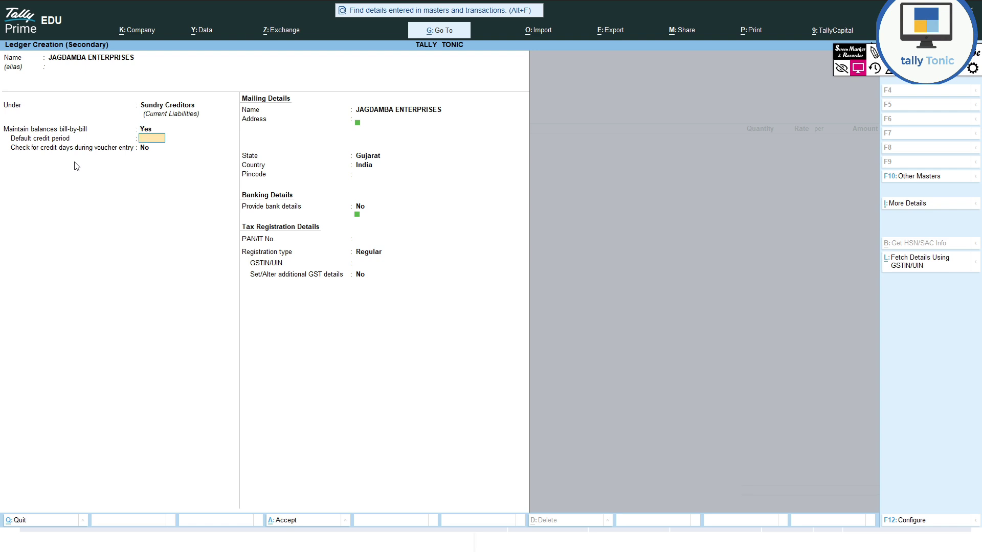
key("Return")
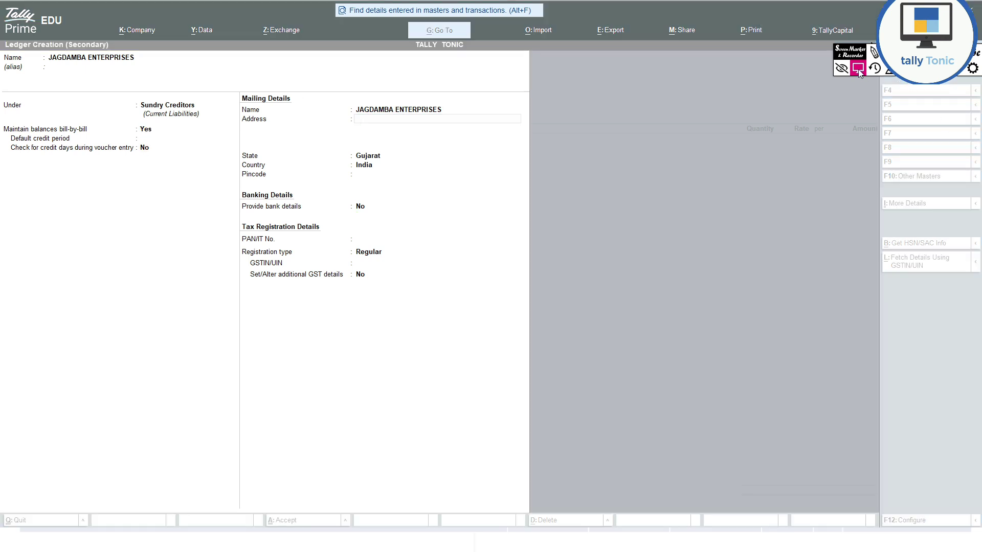
- Enter the supplier's address from the invoice and select Rajasthan as the state
left_click(445, 149)
key("alt+Tab")
key("alt+Tab")
key("alt+Tab")
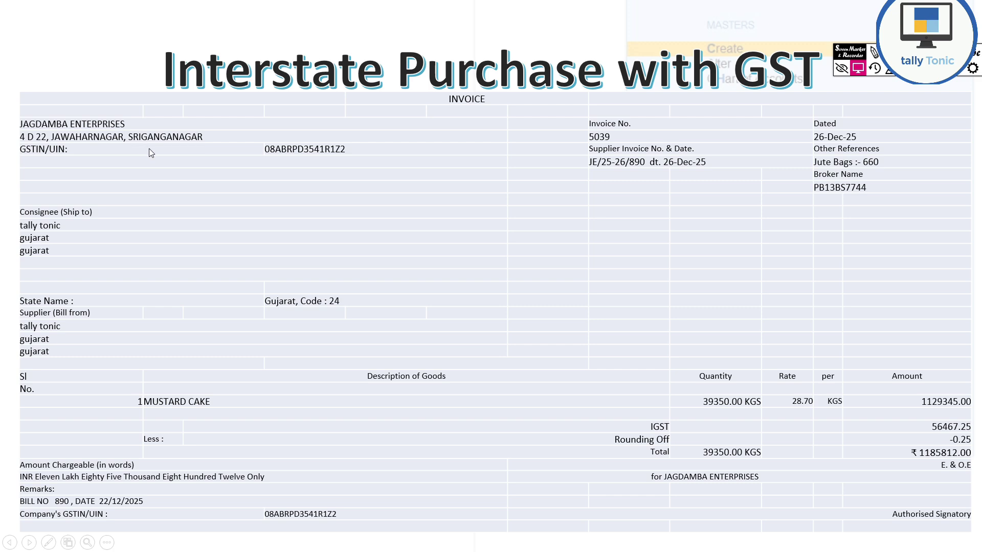
key("alt+Tab")
key("alt+Tab")
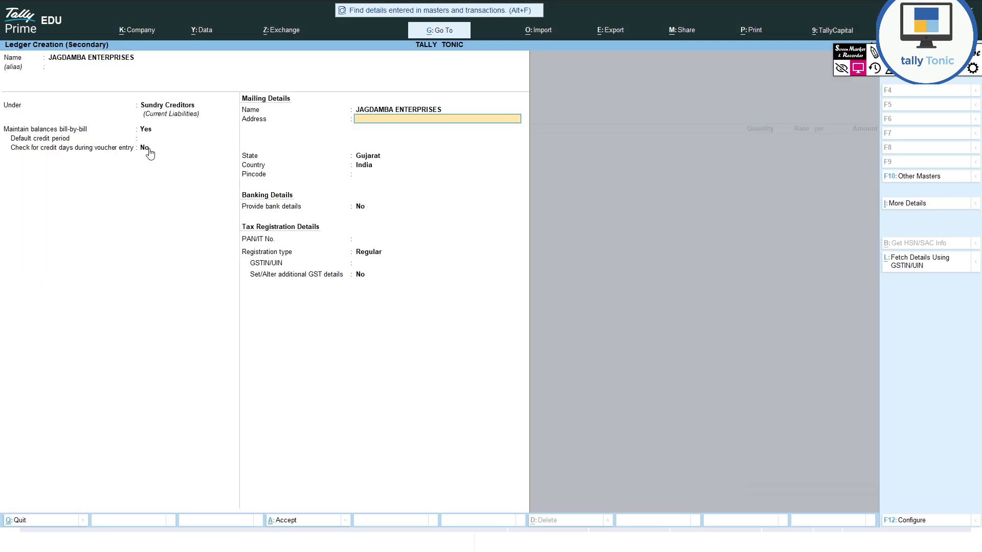
type("SRI GANGANAGARA")
key("Return")
key("Return")
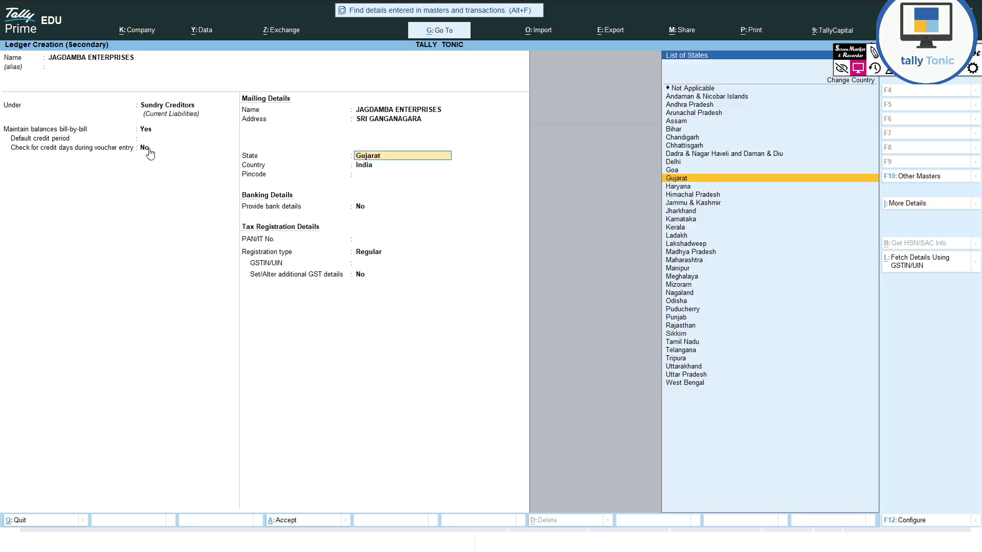
key("BackSpace")
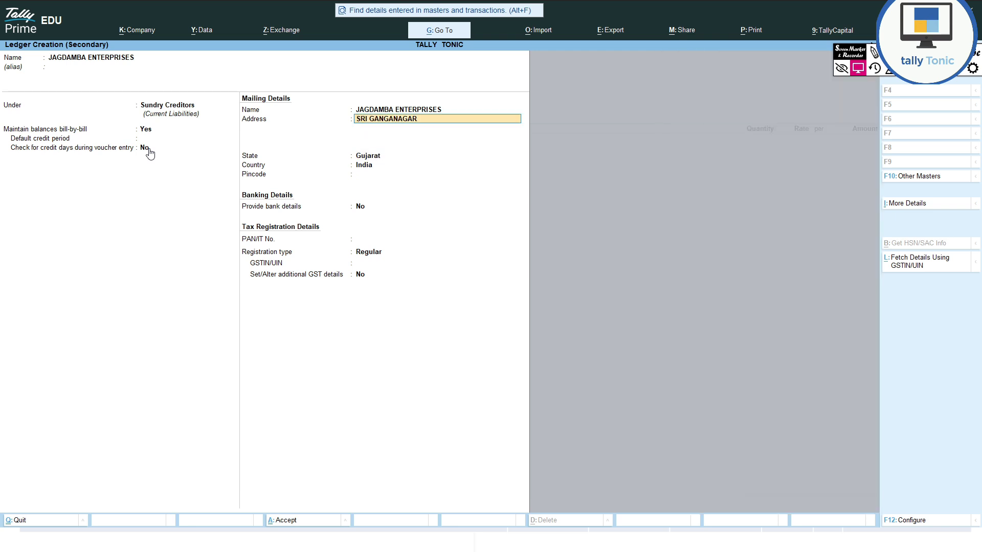
key("Return")
key("Return")
type("RAJ")
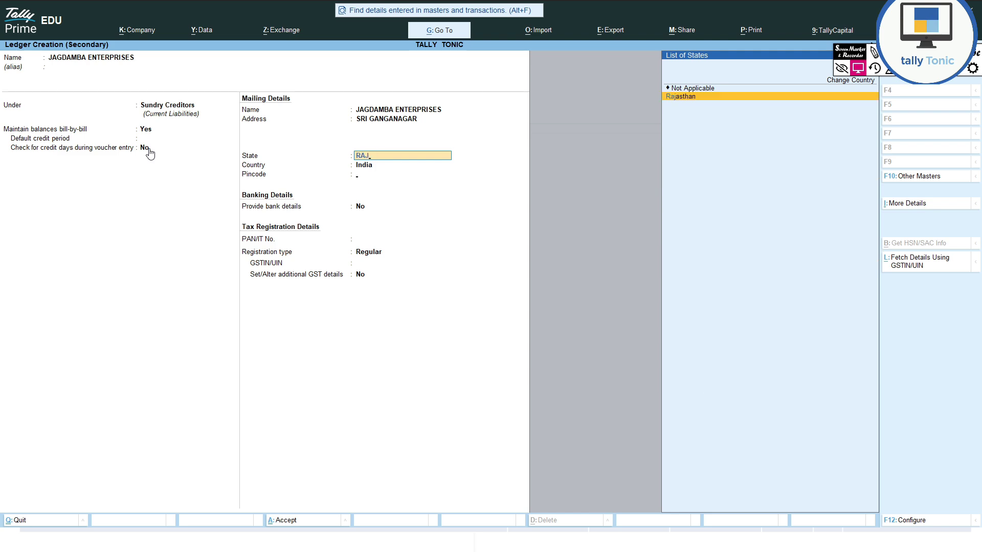
key("Return")
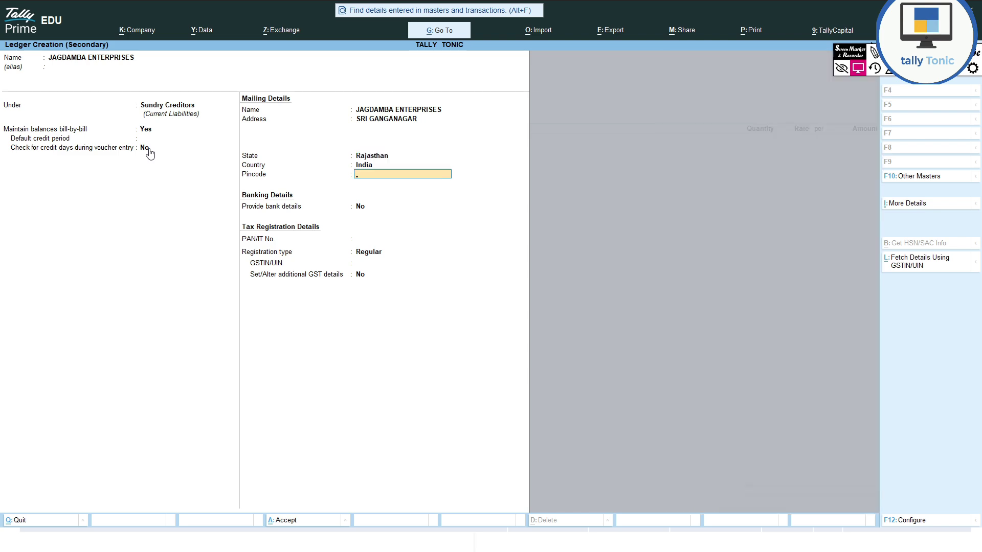
- Fill in the pincode and PAN, keep Regular registration, and start entering the GSTIN
key("alt+Tab")
key("alt+Tab")
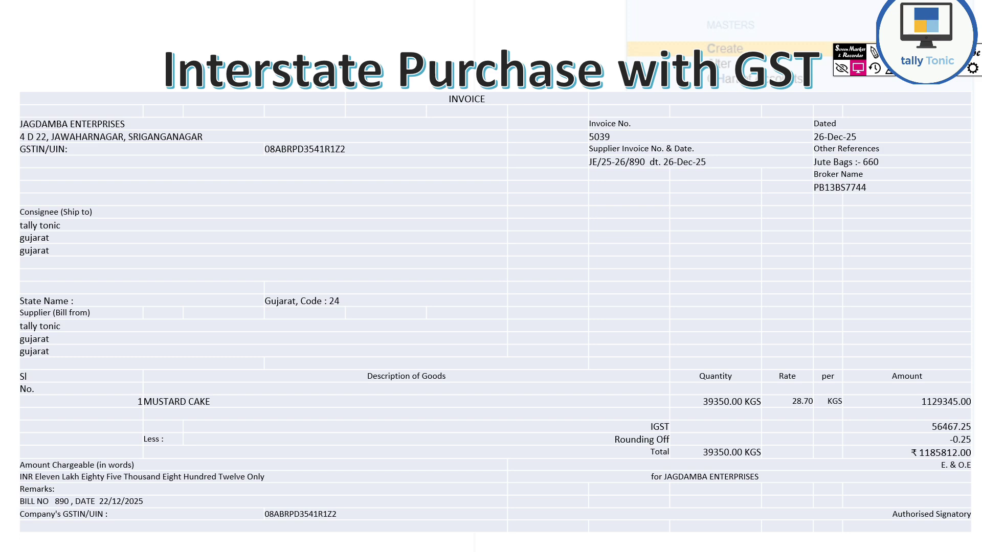
key("alt+Tab")
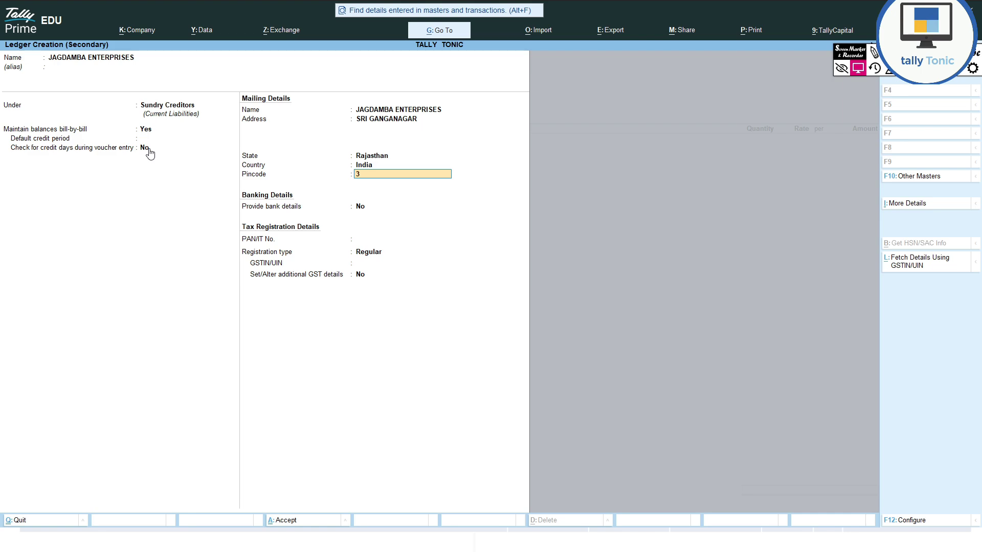
type("001")
key("Return")
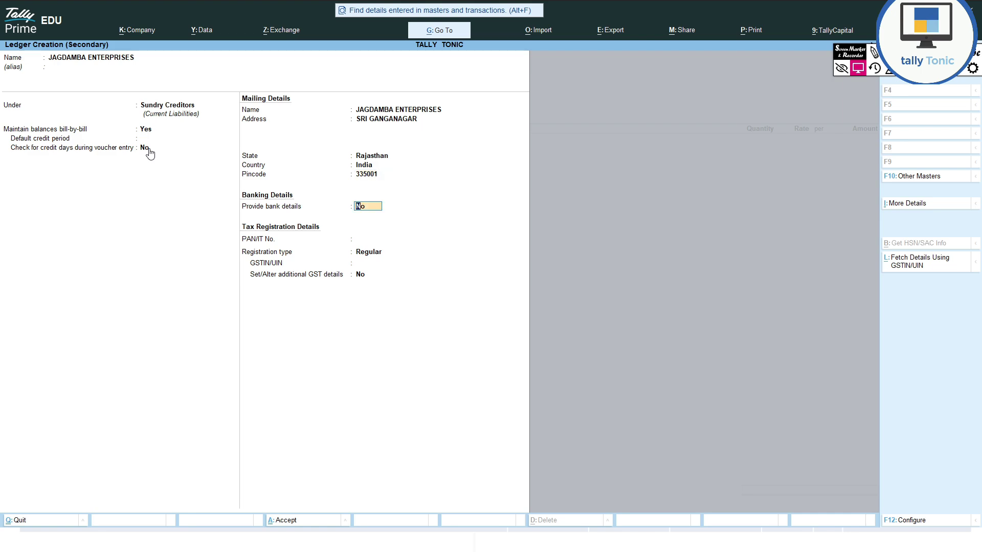
key("Return")
key("alt+Tab")
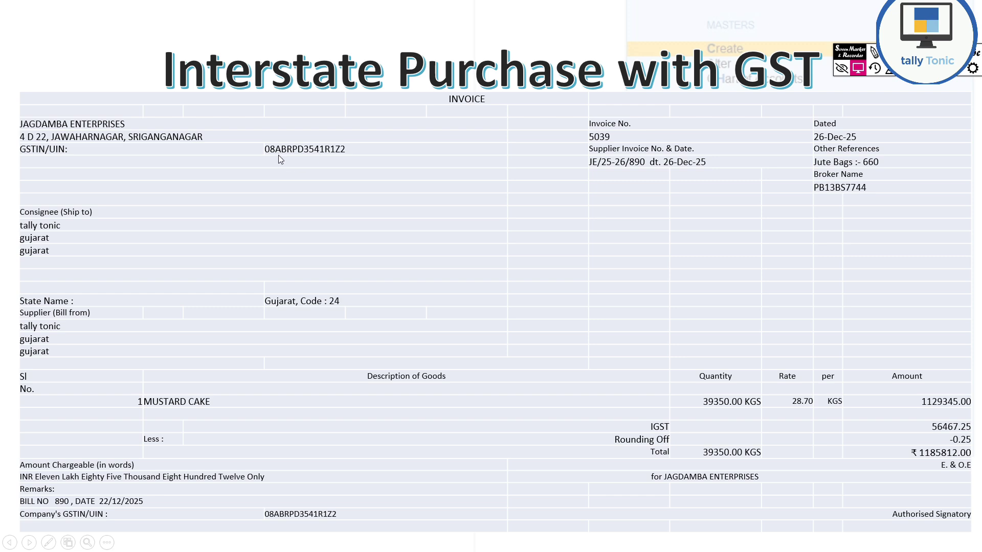
key("alt+Tab")
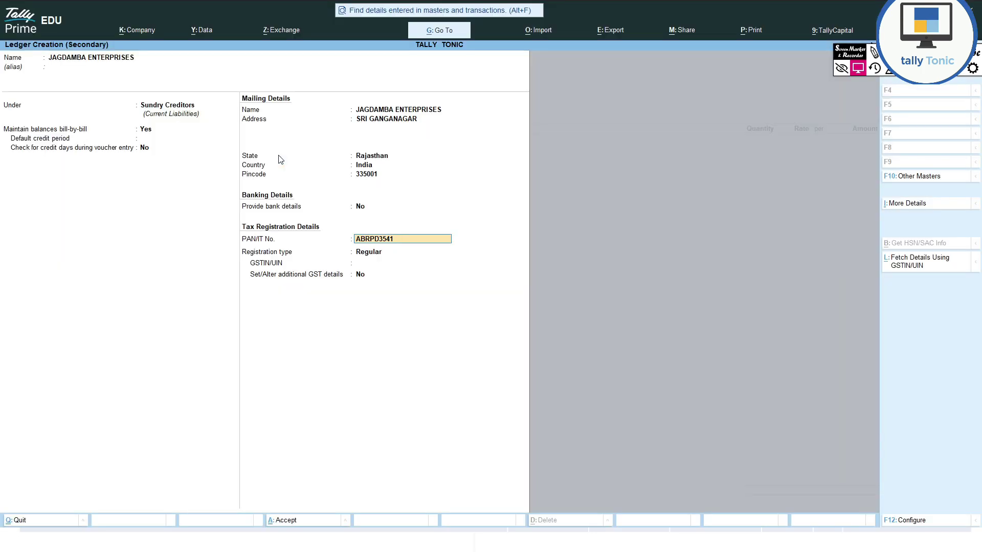
key("BackSpace")
key("Return")
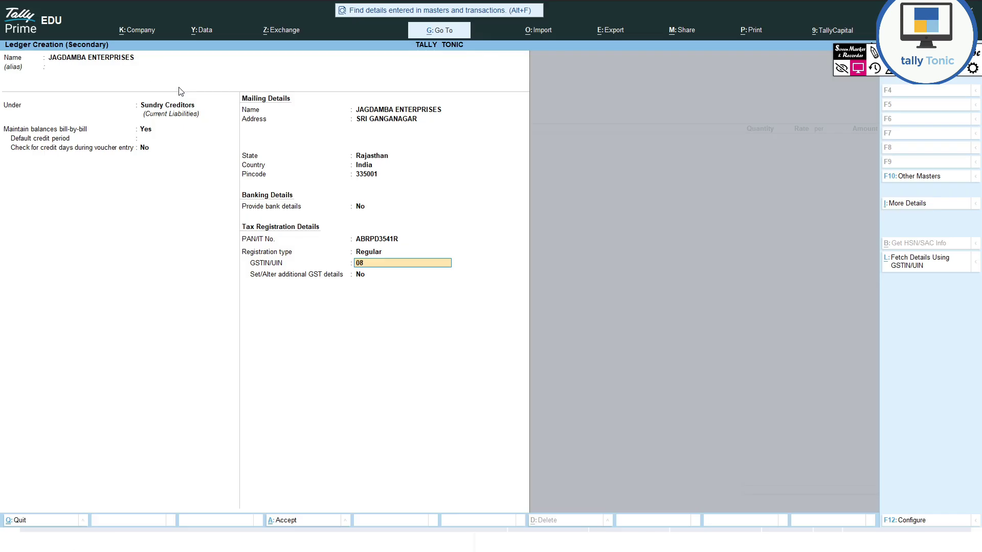
- Save the ledger and enter receipt destination, vehicle number and 10DAYS payment terms
key("Return")
key("Return")
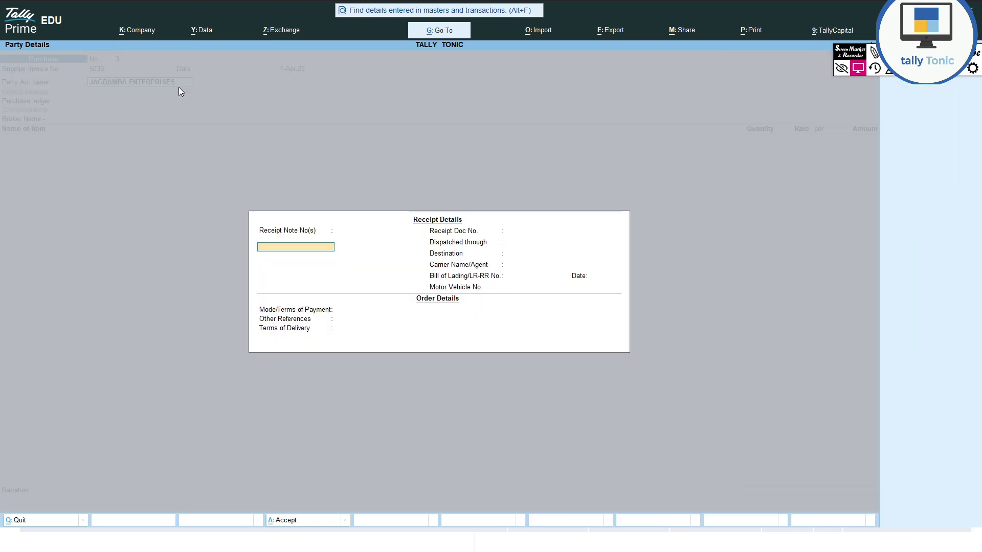
key("Return")
key("Return")
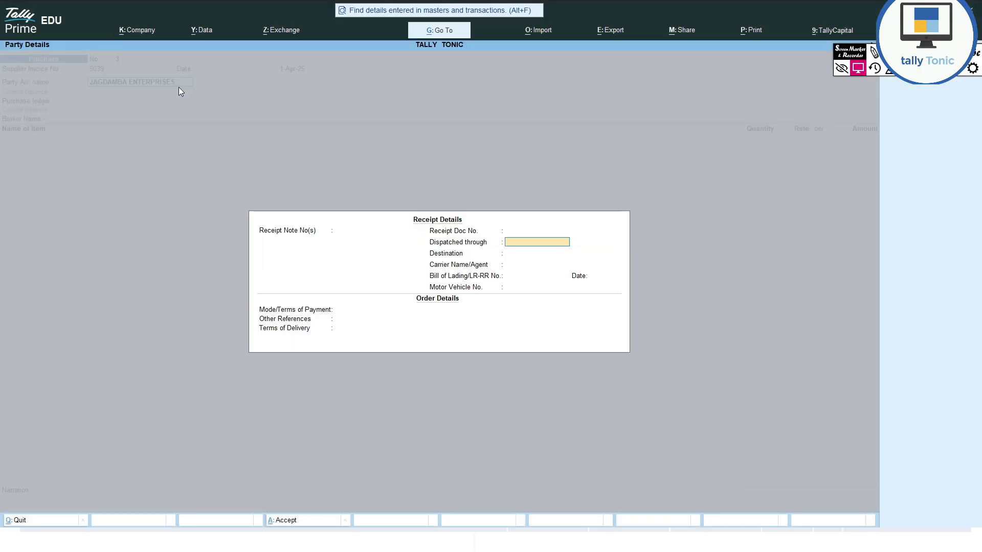
key("Return")
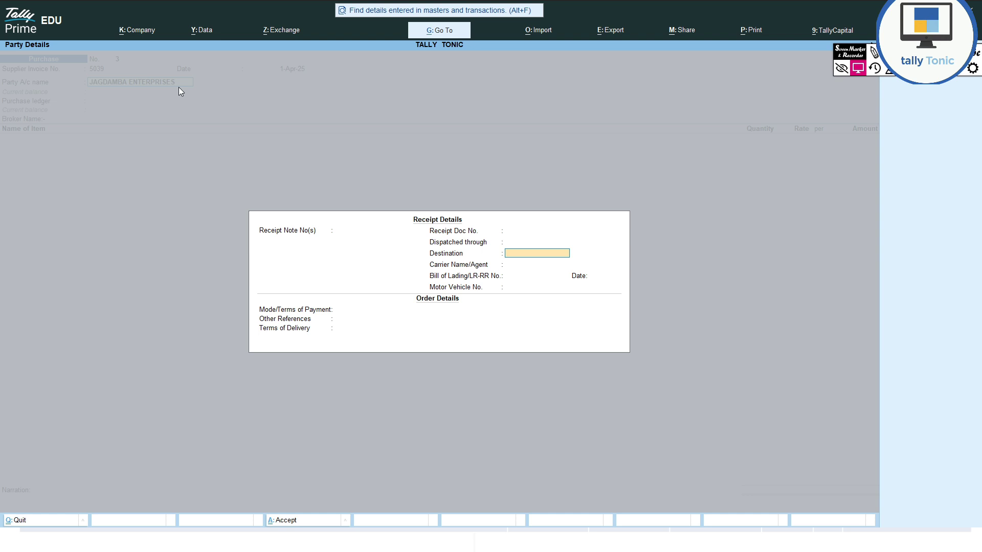
type("SRI GANGANAGA")
key("Return")
key("Return")
key("Return")
key("Return")
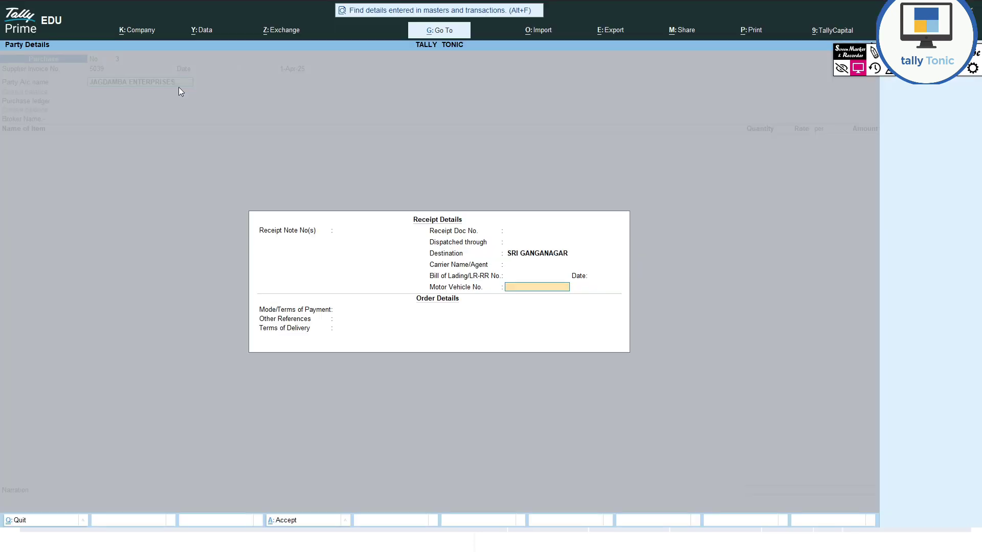
type("PB13")
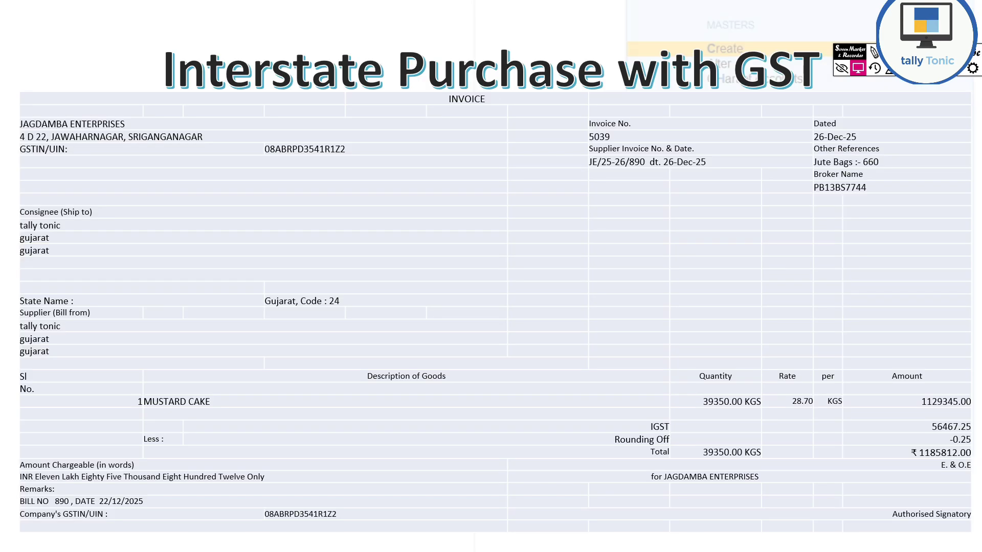
type("BS7744")
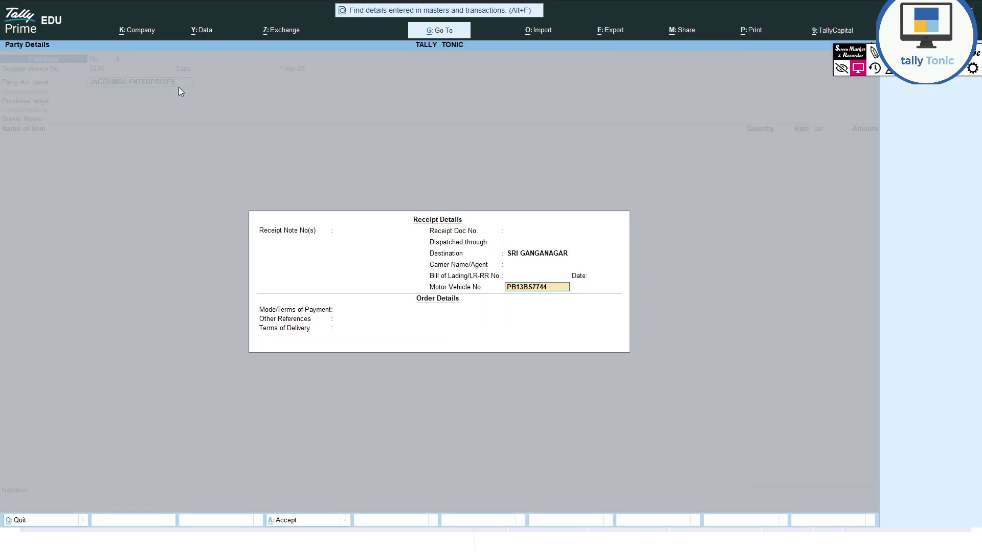
key("Return")
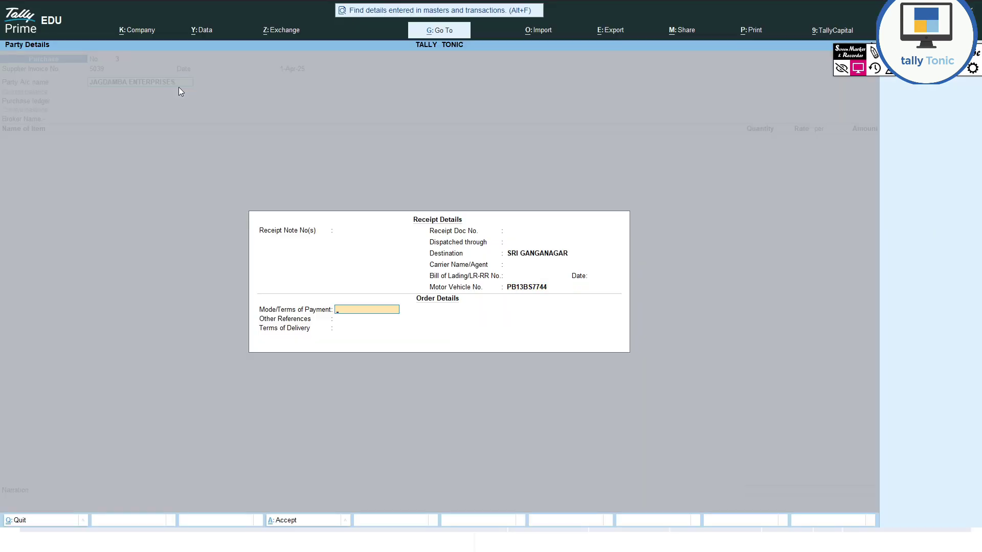
type("10DAYS")
key("Return")
- Add JUTE BAGS : 660 as other reference with FOR delivery terms, accepting party details
key("alt+Tab")
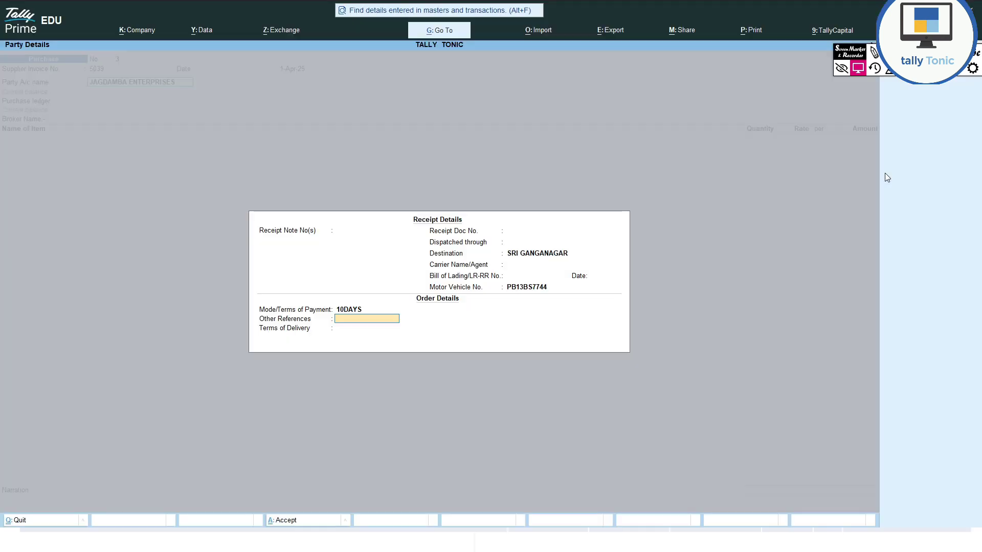
key("alt+Tab")
type("JUTE BA")
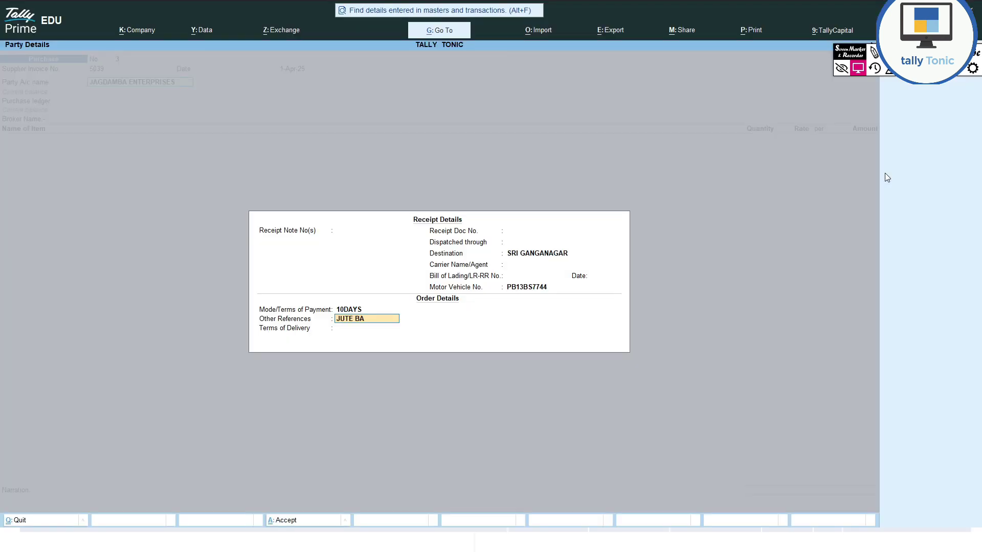
type("GS")
key("BackSpace")
type("GS  : 660")
key("Return")
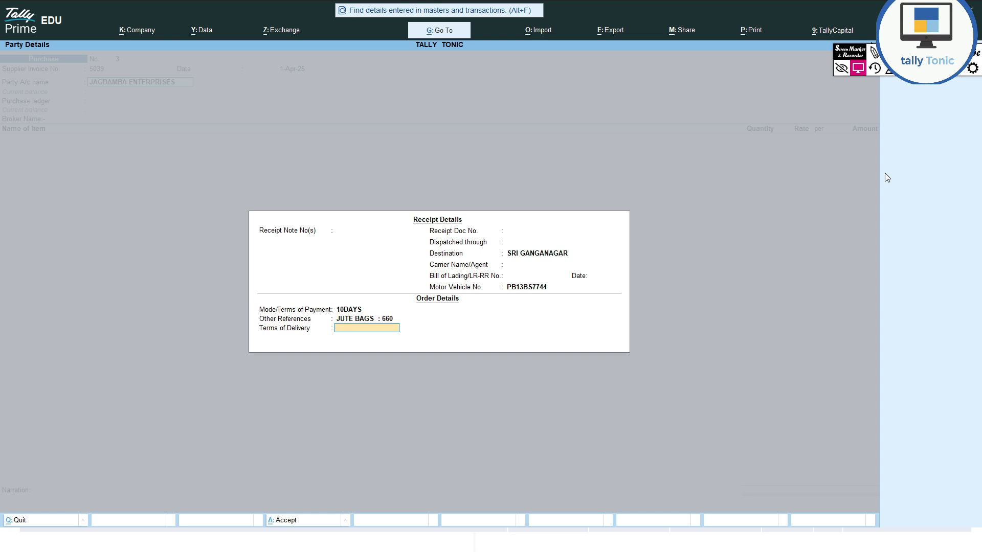
type("FOR")
key("Return")
key("Return")
key("Return")
key("Return")
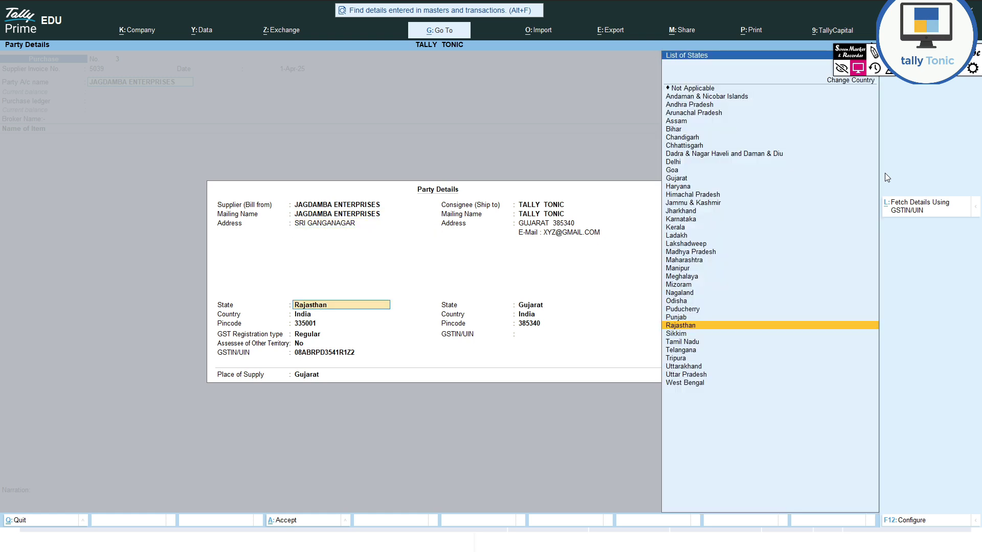
key("Return")
key("Return")
key("Return")
key("Return")
key("Return")
key("Return")
- Under PURCHASE A/C, enter MUSTARD CAKE at 39,350 KGS and rate 28.70
key("ctrl+a")
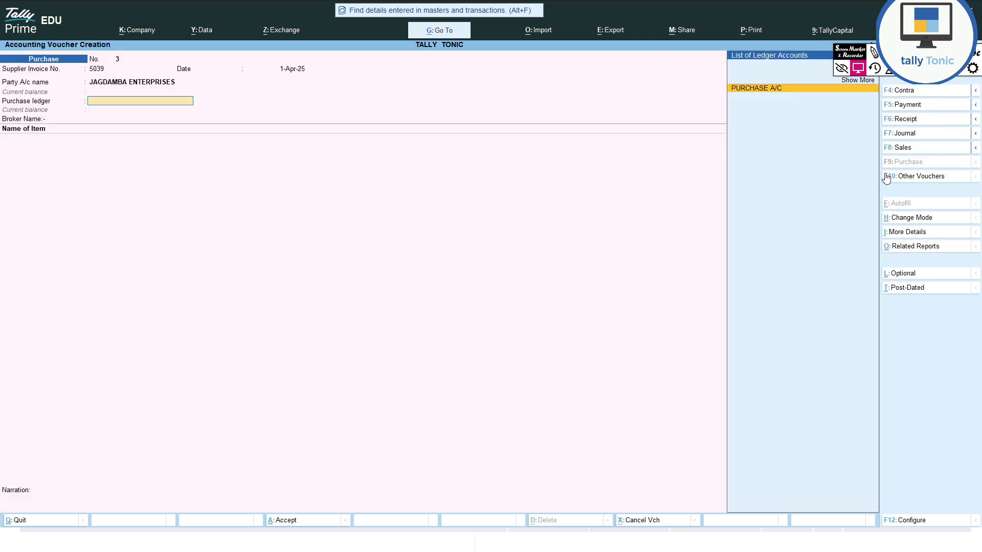
key("Return")
key("Return")
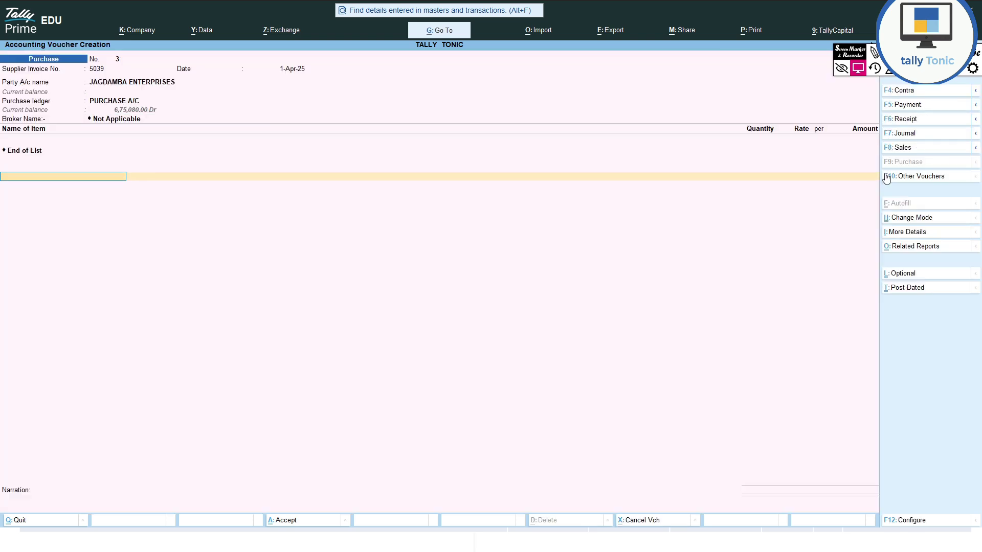
type("CAKE")
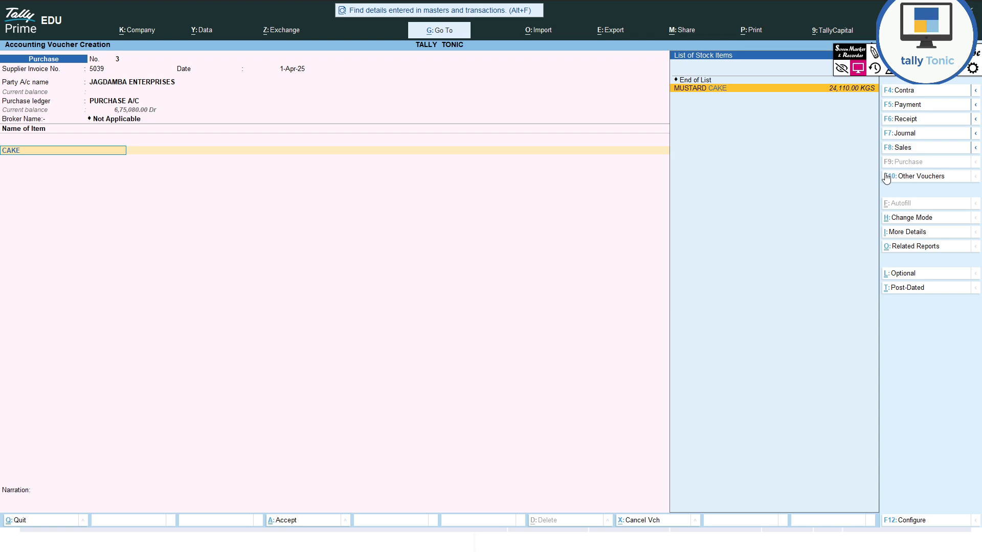
key("Return")
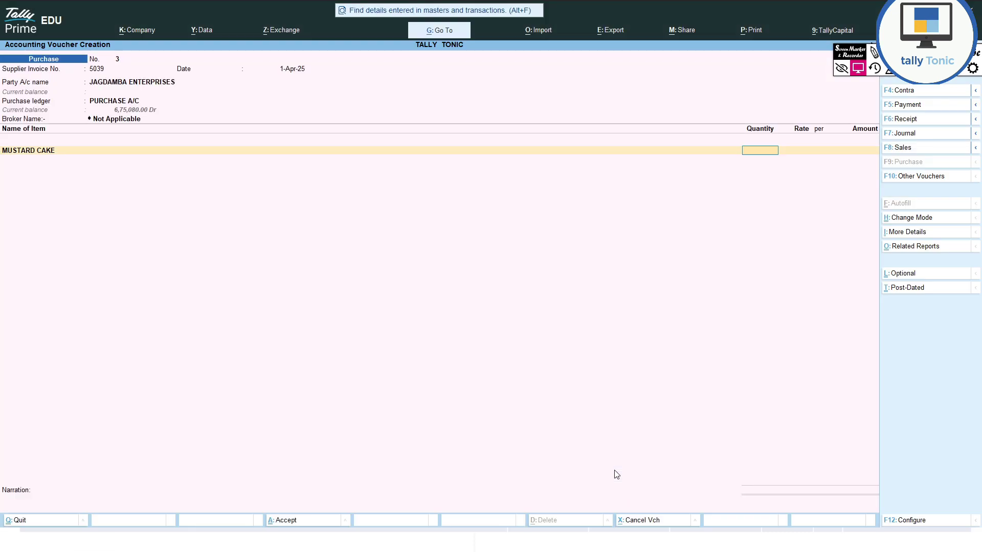
type("39350")
key("Return")
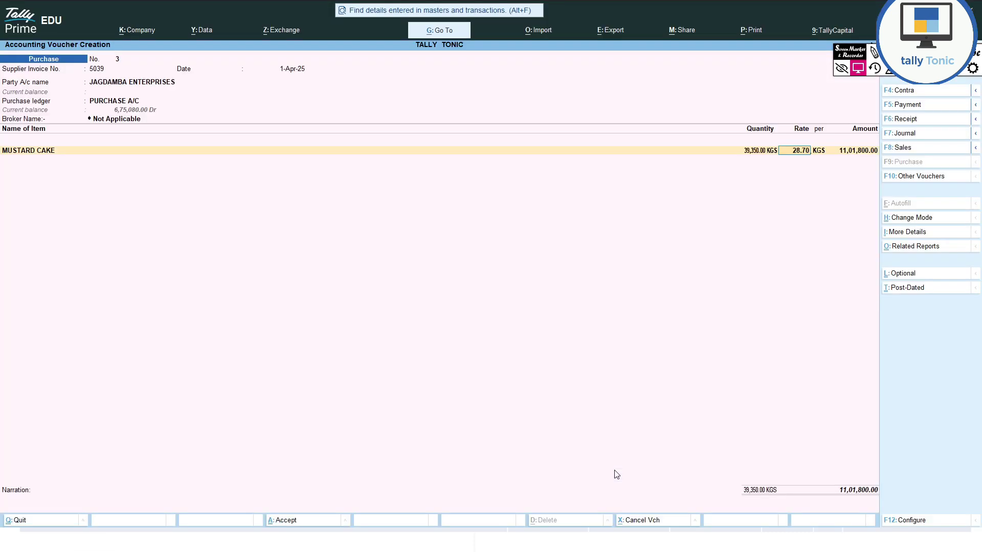
key("Return")
key("Return")
key("Return")
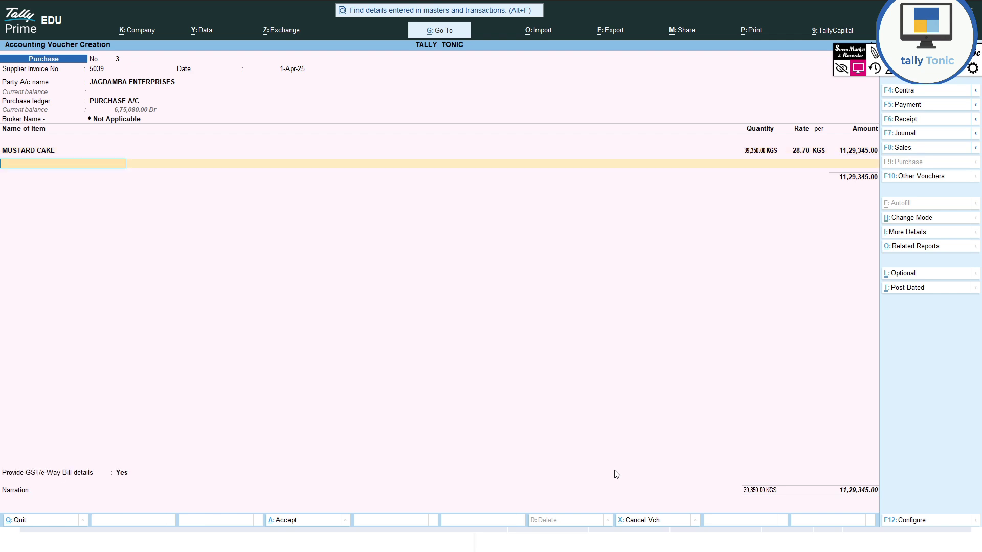
- Add the IGST ledger for 56,467.25 and set GST/e-Way Bill details to No
key("Return")
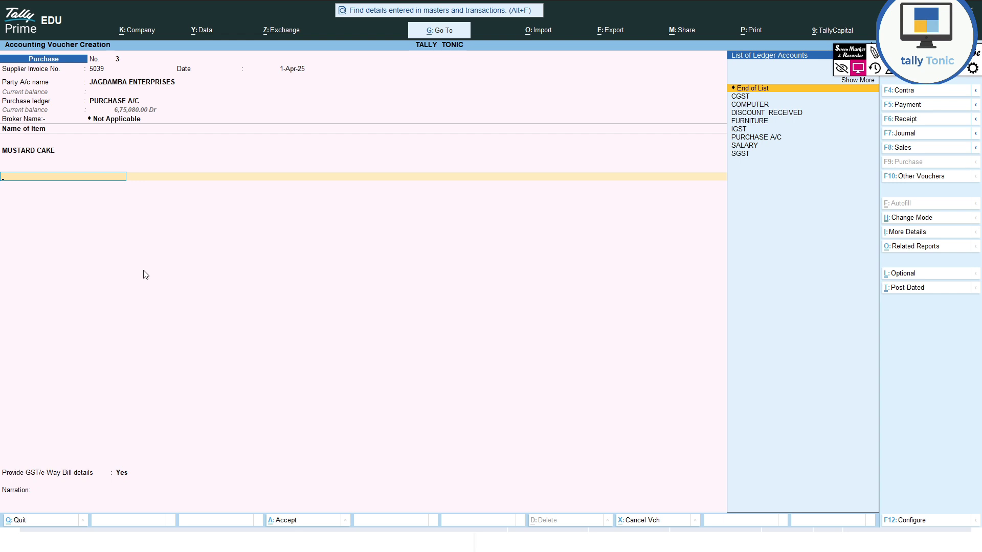
type("IGST")
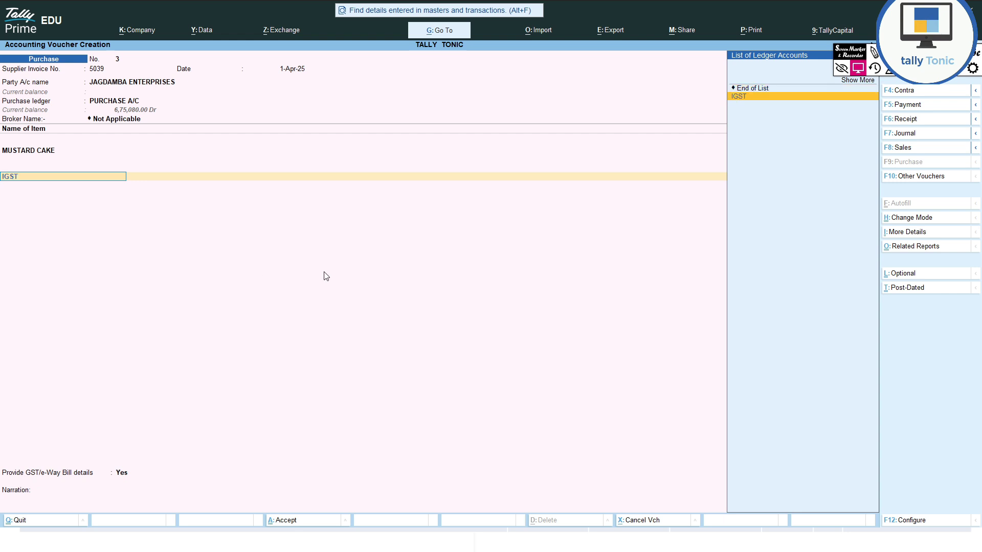
key("Return")
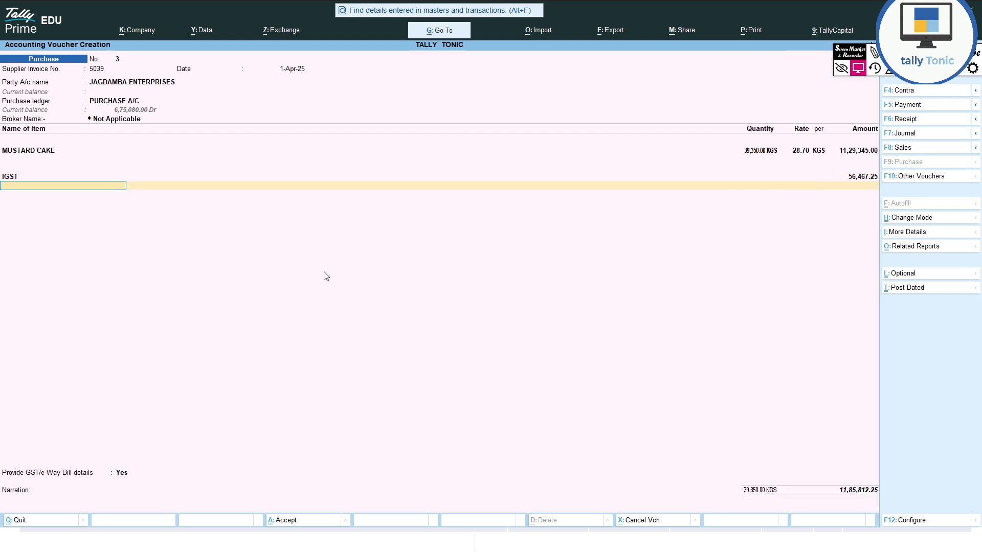
key("Return")
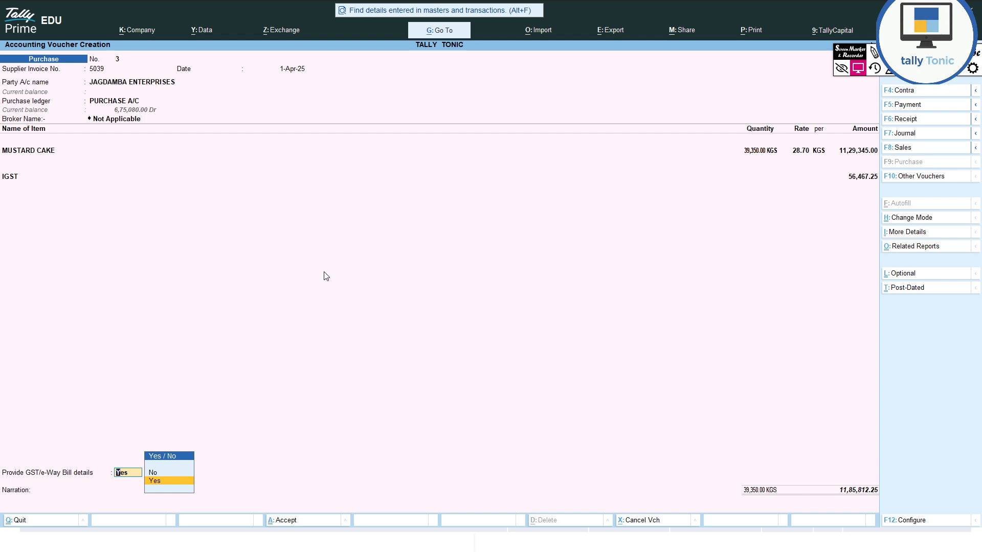
key("n")
key("Return")
key("Return")
key("Return")
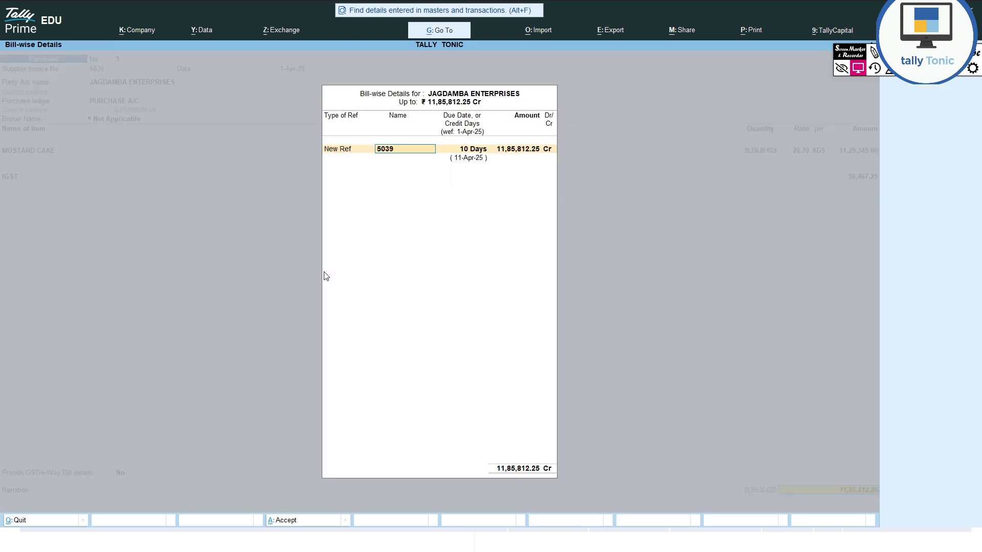
key("Return")
key("Return")
key("Return")
key("Return")
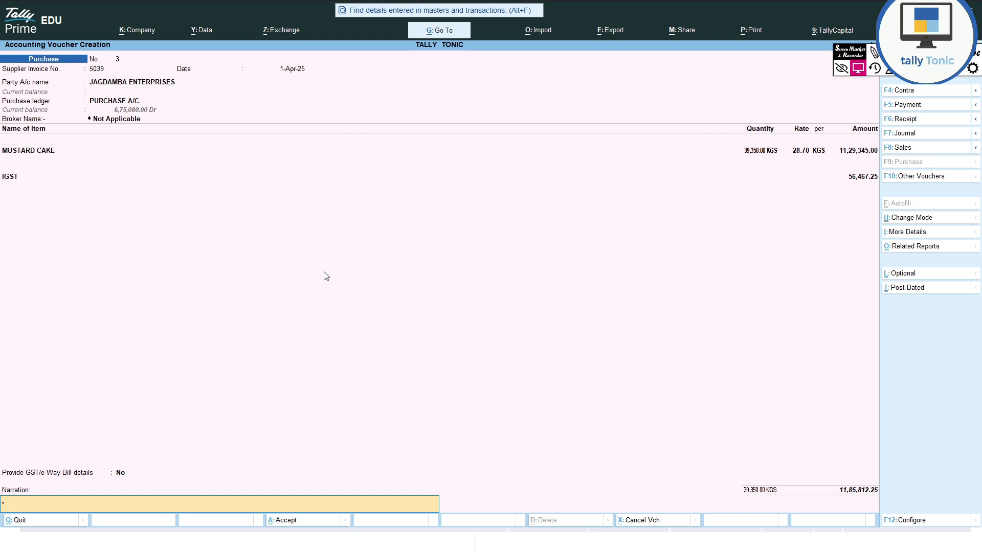
type("PURCHASE GOODS FROM  JAGDAMBA")
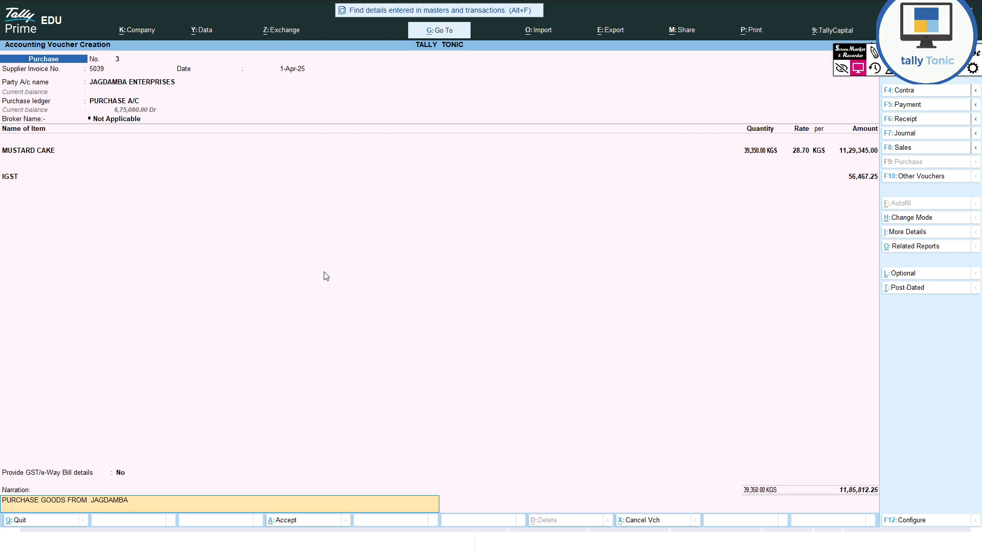
type(" ENTERPRISES  M CAKE  39350KGS@28.70/-")
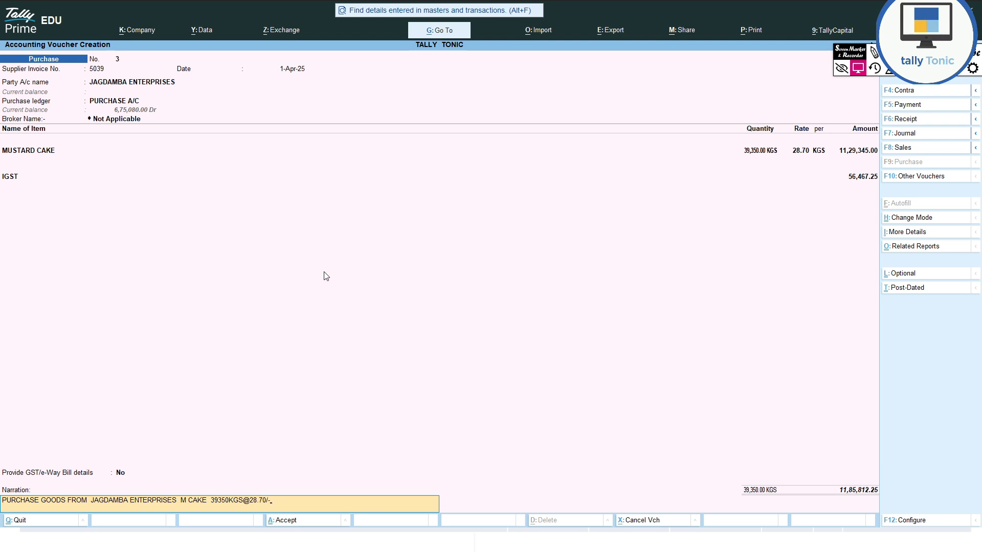
key("Return")
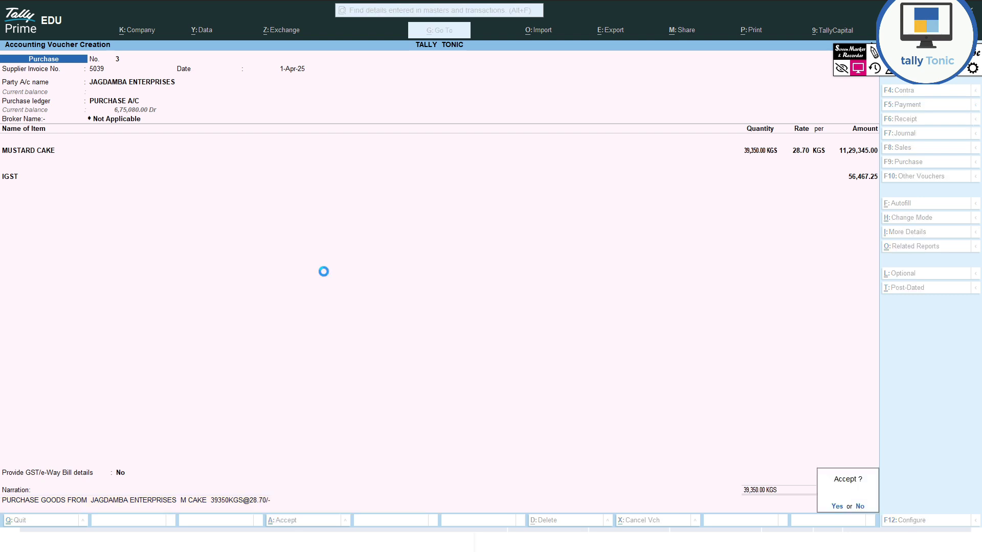
key("y")
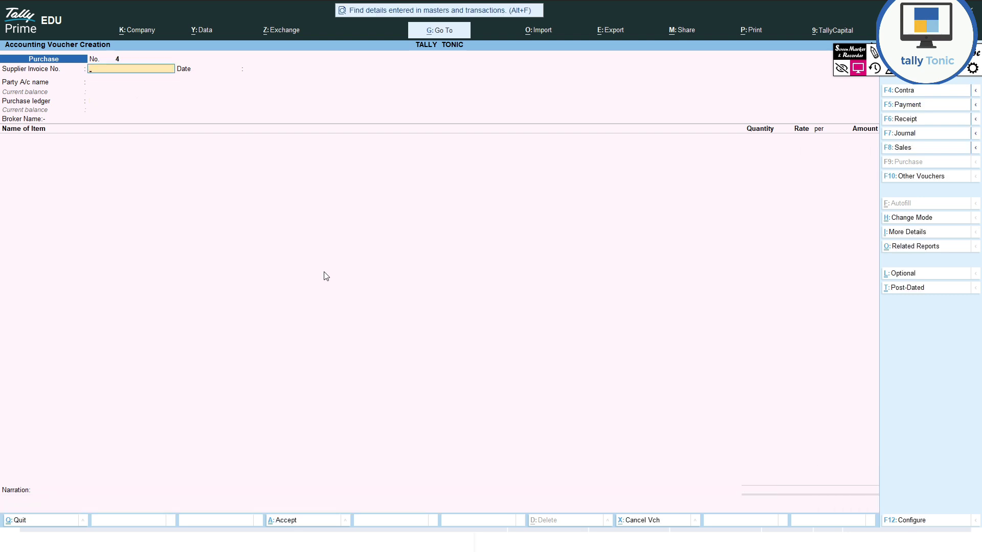
- Review voucher 3 and the Jagdamba Enterprises ledger, then advance the slideshow to Common Mistakes
key("Page_Up")
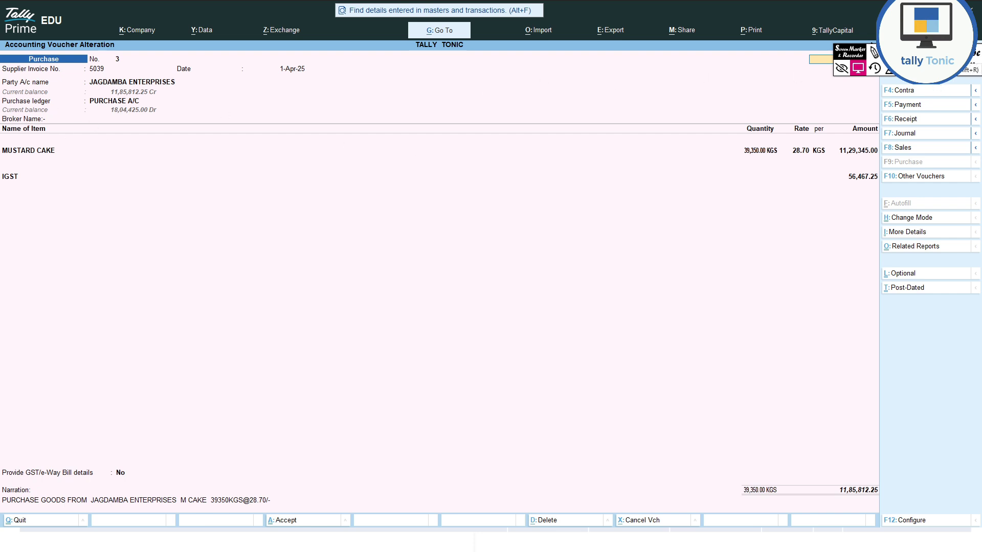
key("Return")
key("Return")
key("Return")
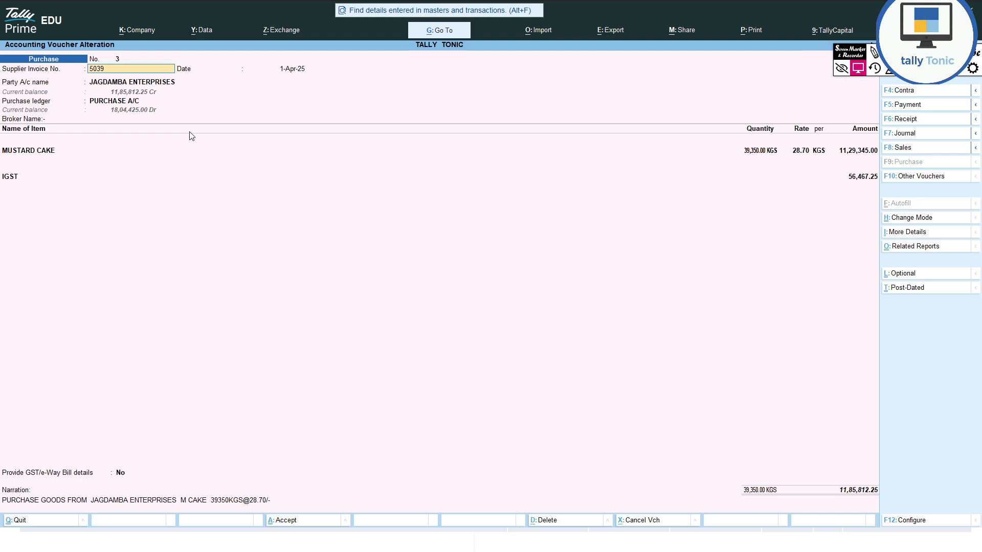
key("ctrl+Return")
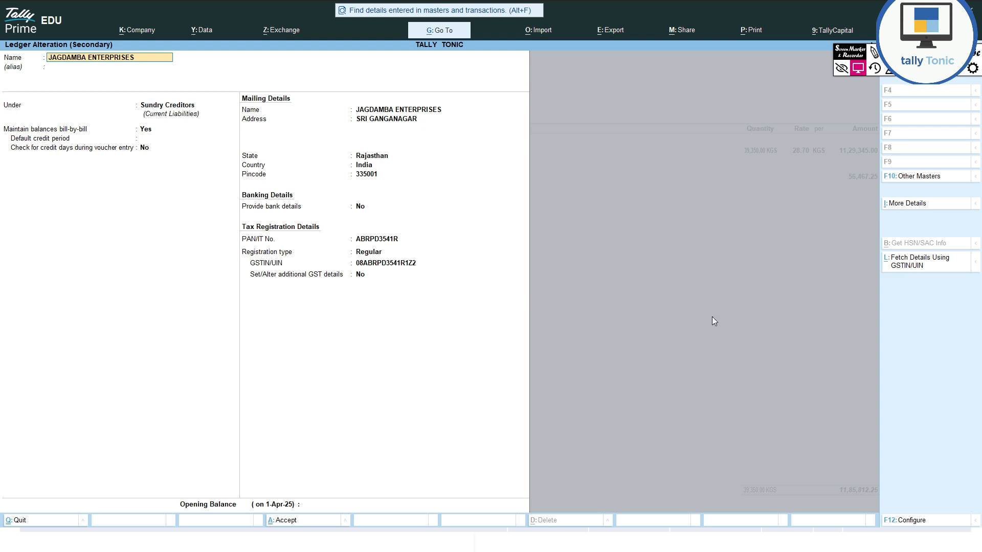
key("Escape")
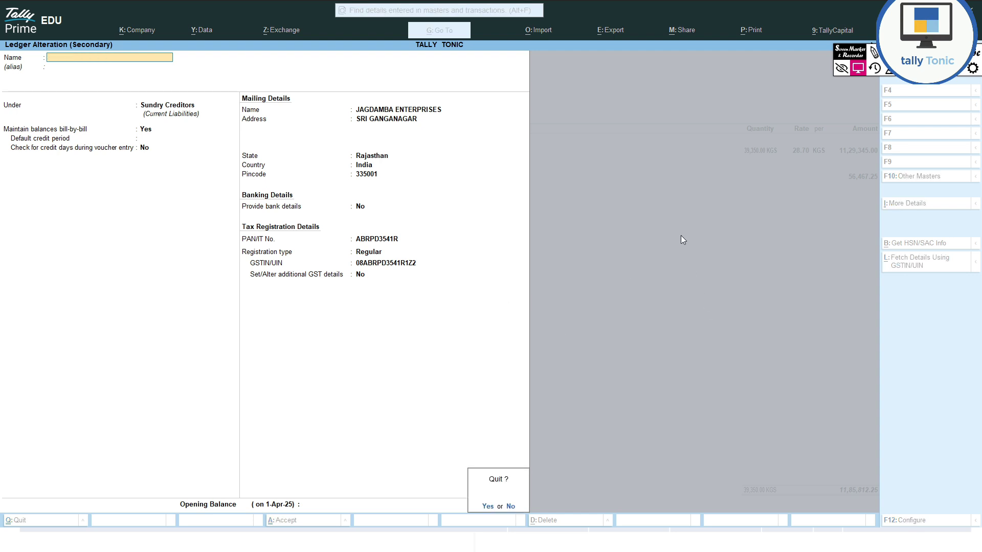
key("y")
key("alt+Tab")
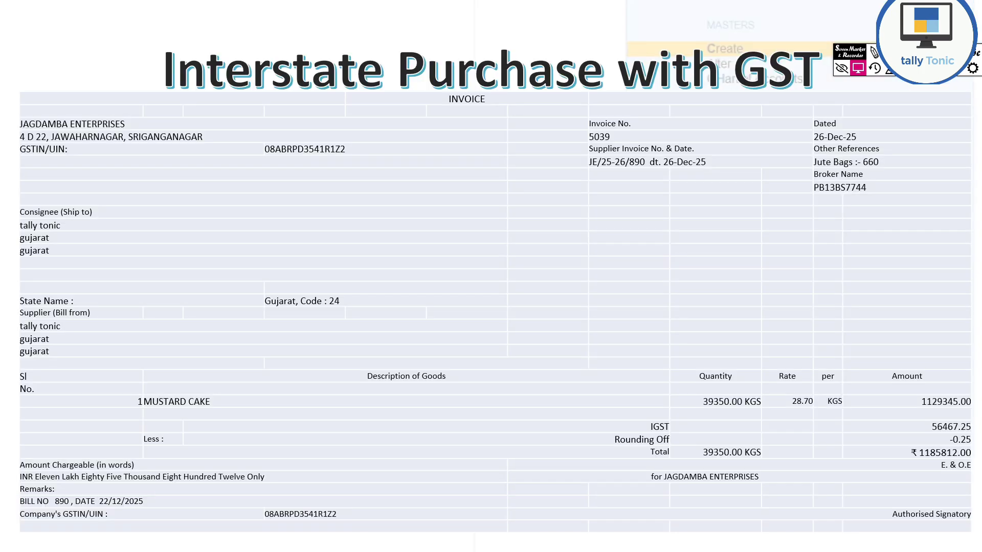
left_click(892, 339)
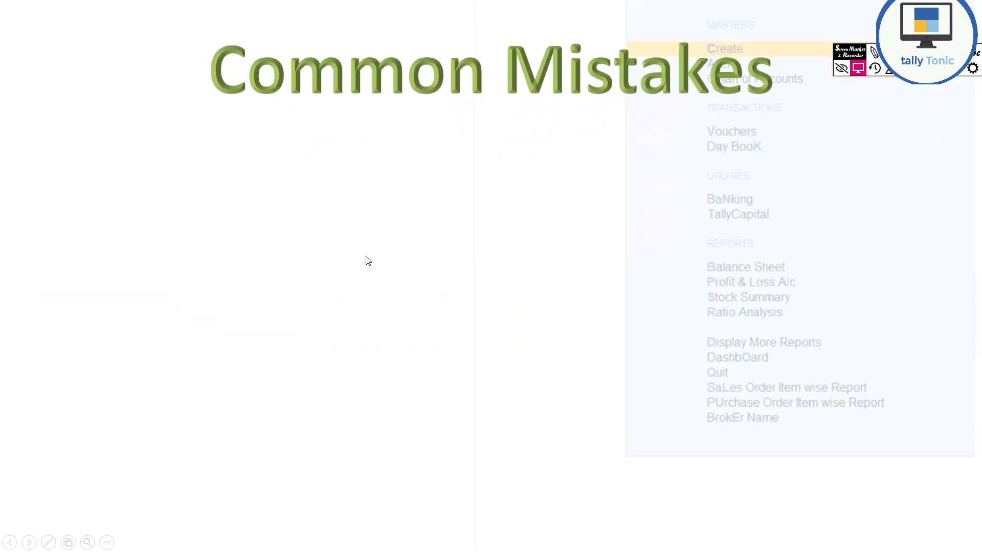